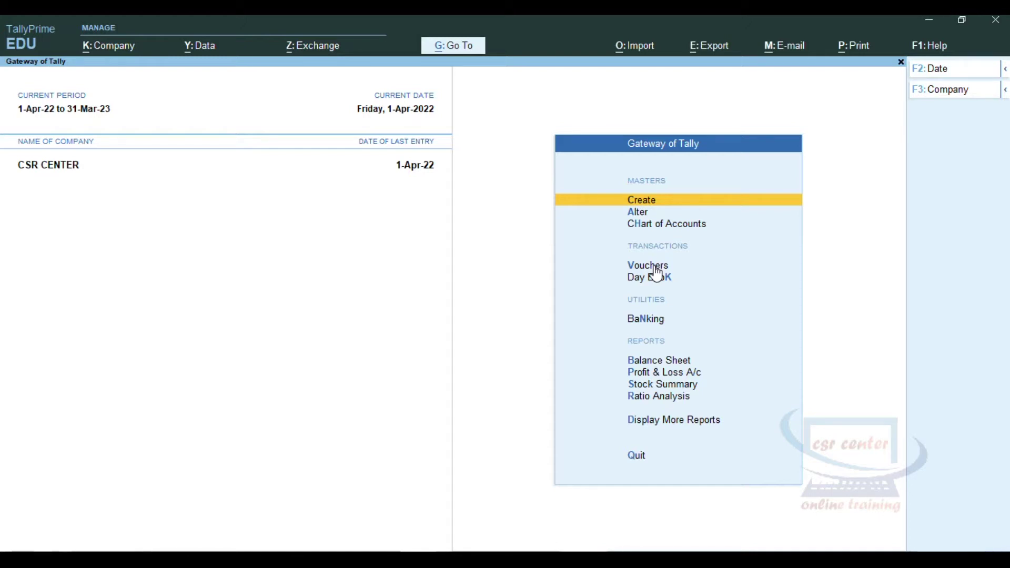
Start a receipt voucher with Canara Bank as the receiving account.
{"action": "left_click", "coordinate": [656, 268]}
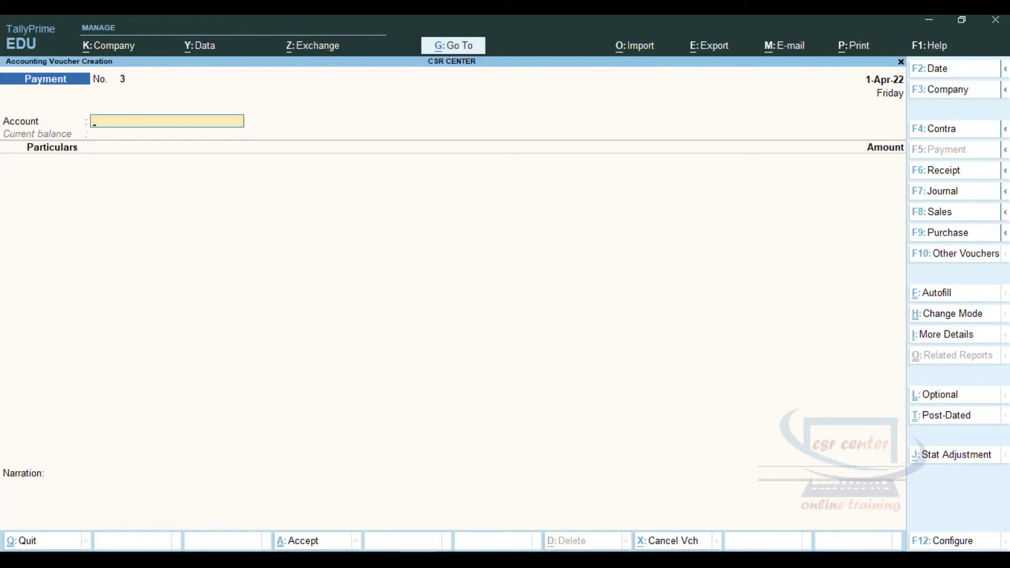
{"action": "left_click", "coordinate": [946, 179]}
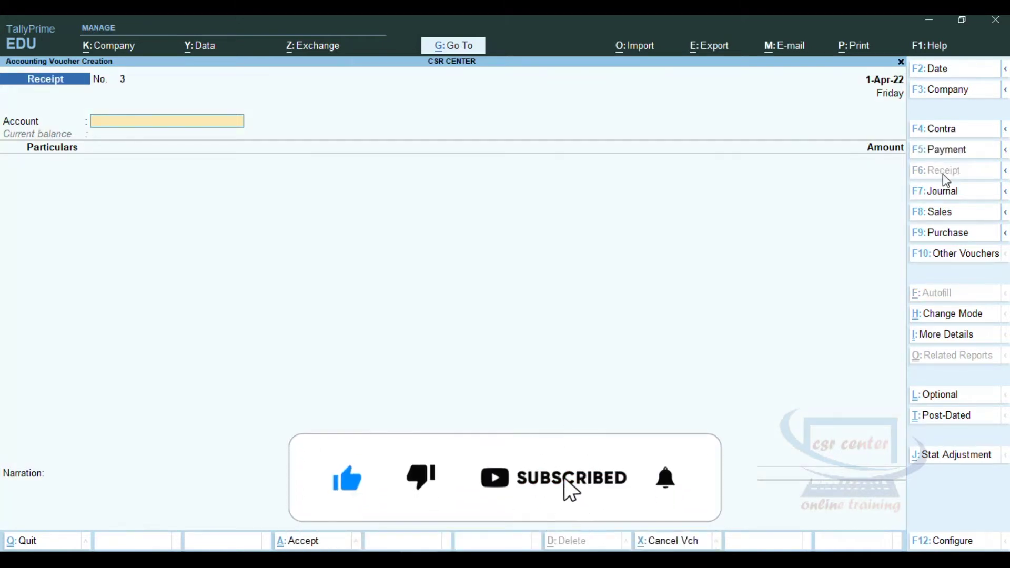
{"action": "type", "text": "C"}
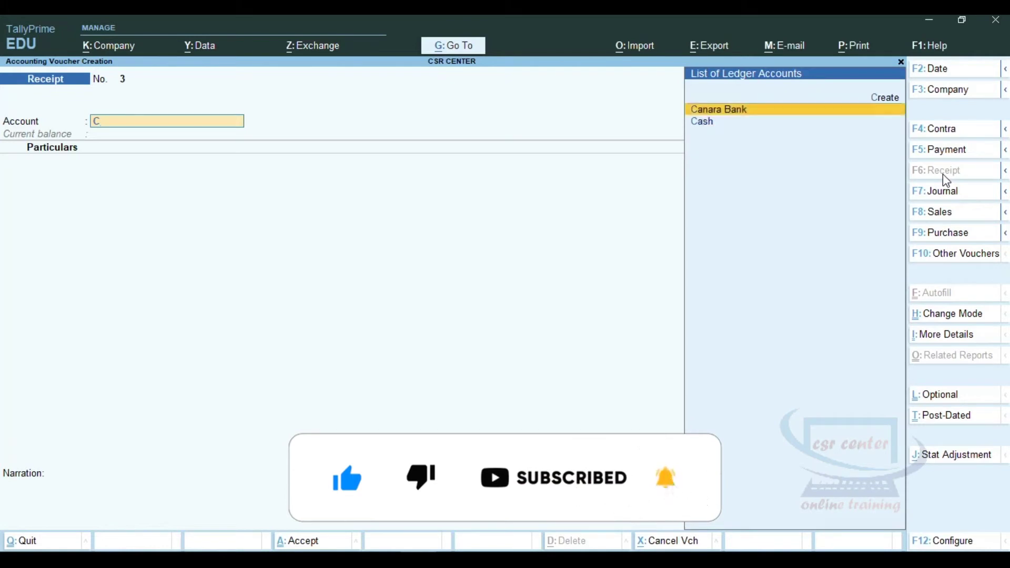
{"action": "key", "text": "Return"}
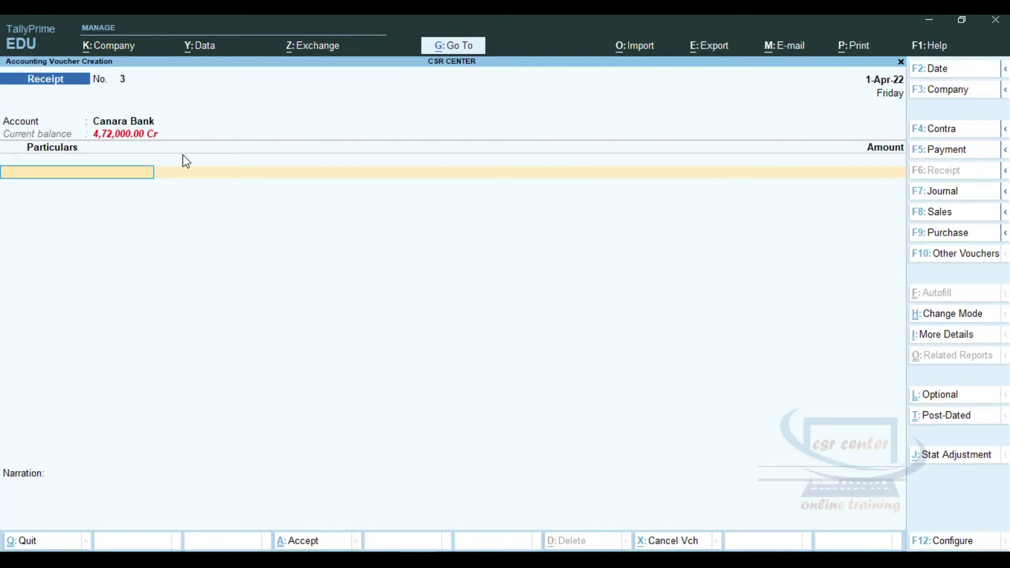
Credit SAM Computers with 8,00,000 in the receipt, using On Account as the bill-wise reference type.
{"action": "type", "text": "S"}
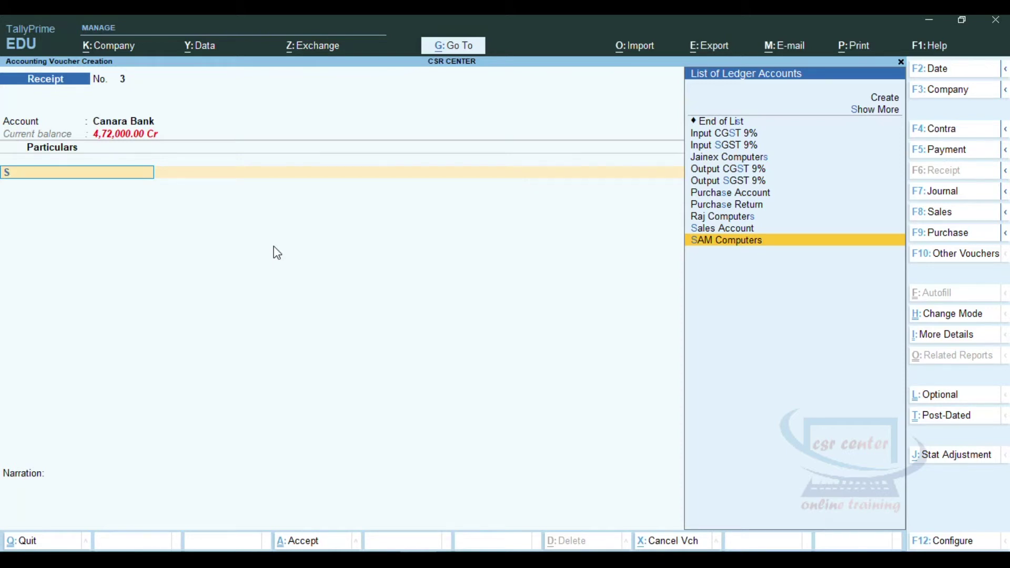
{"action": "key", "text": "Return"}
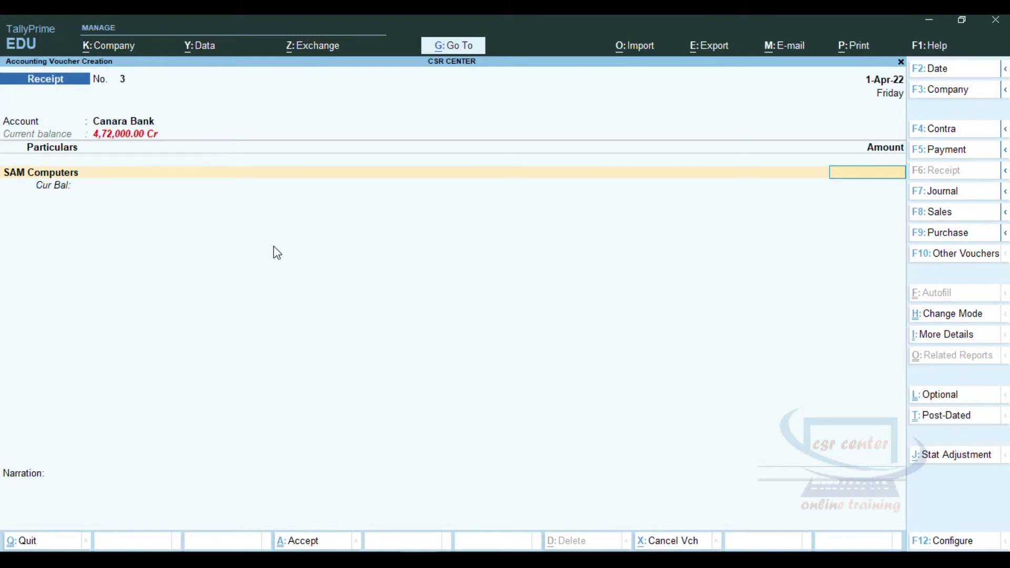
{"action": "type", "text": "800000"}
{"action": "key", "text": "Return"}
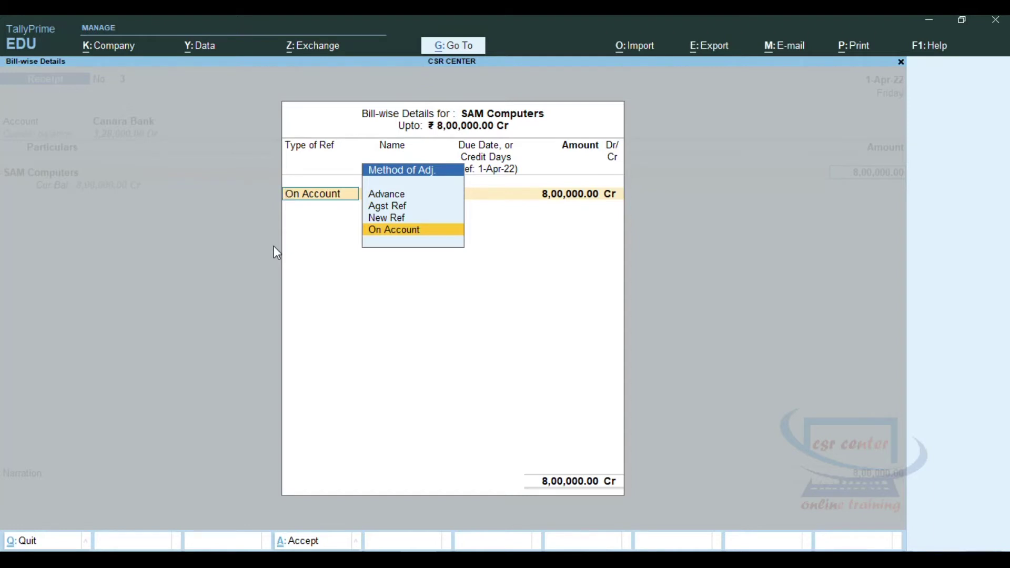
{"action": "key", "text": "Return"}
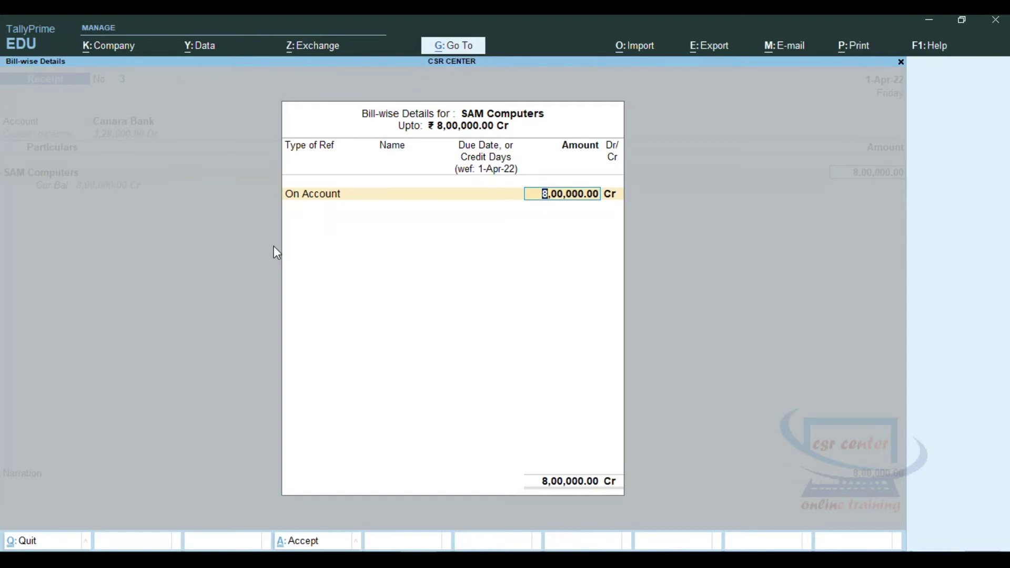
{"action": "key", "text": "Return"}
{"action": "key", "text": "Return"}
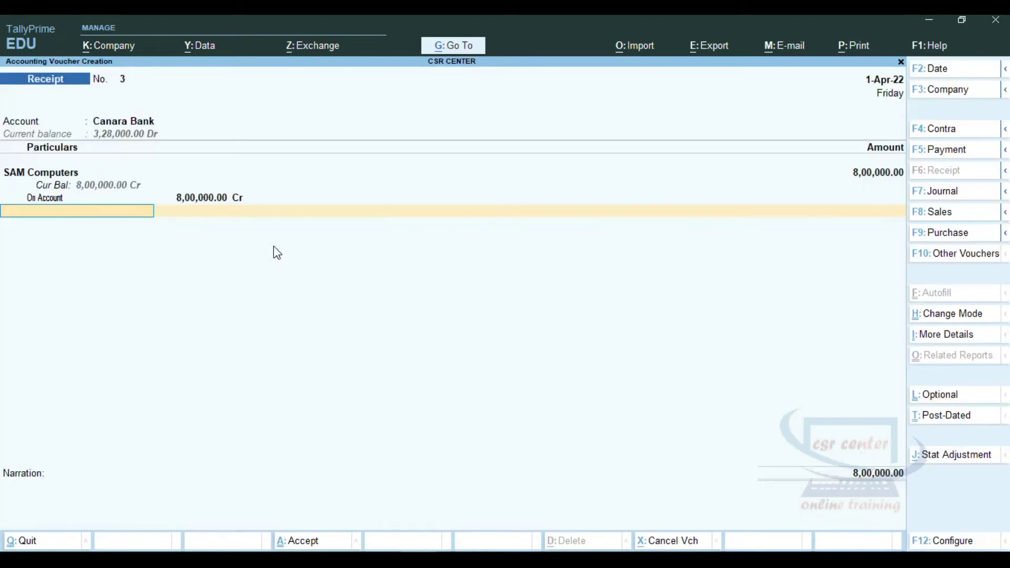
Allocate the bank receipt as Cheque/DD without instrument details and save the voucher without a narration.
{"action": "key", "text": "Return"}
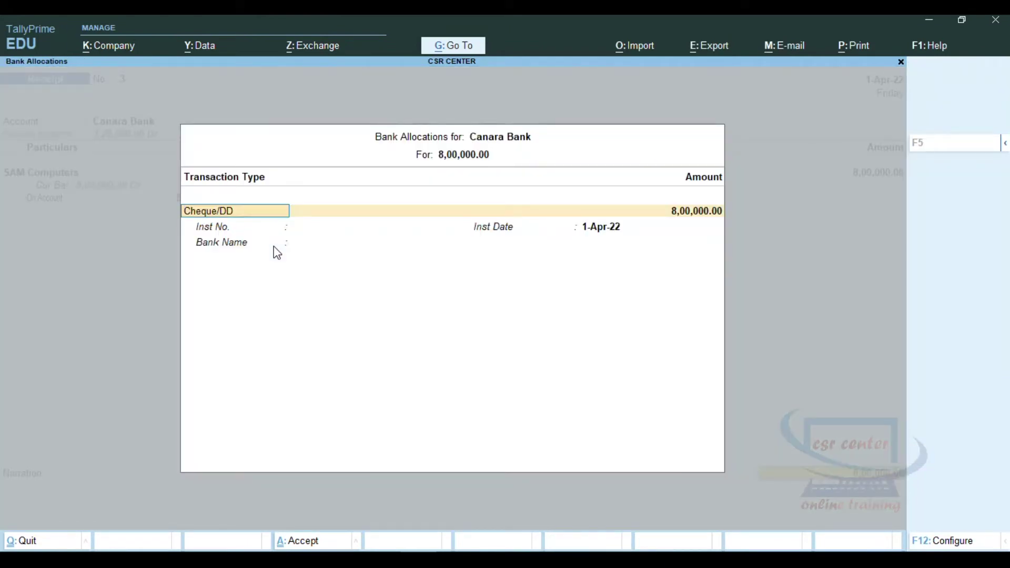
{"action": "key", "text": "Return"}
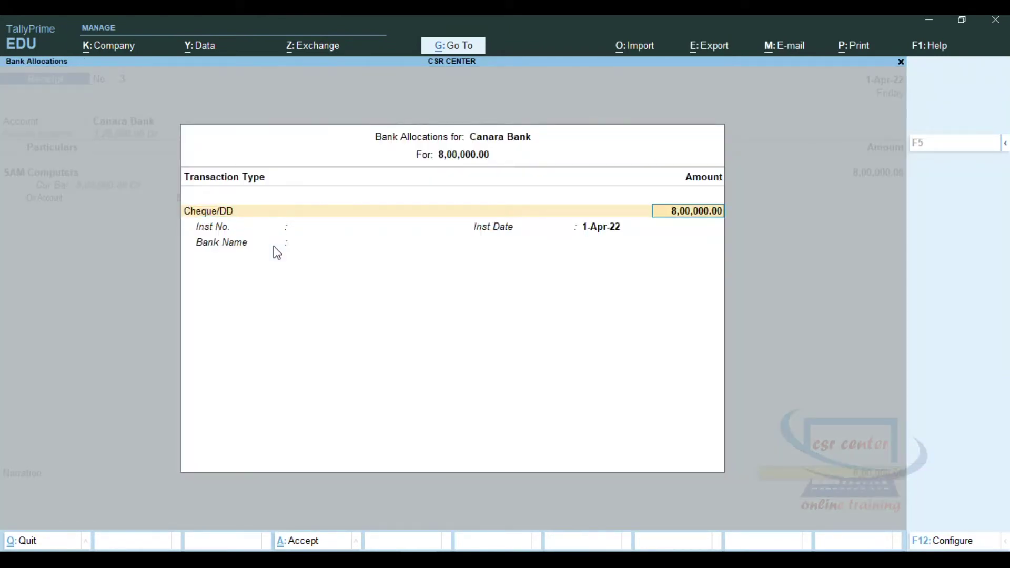
{"action": "key", "text": "Return"}
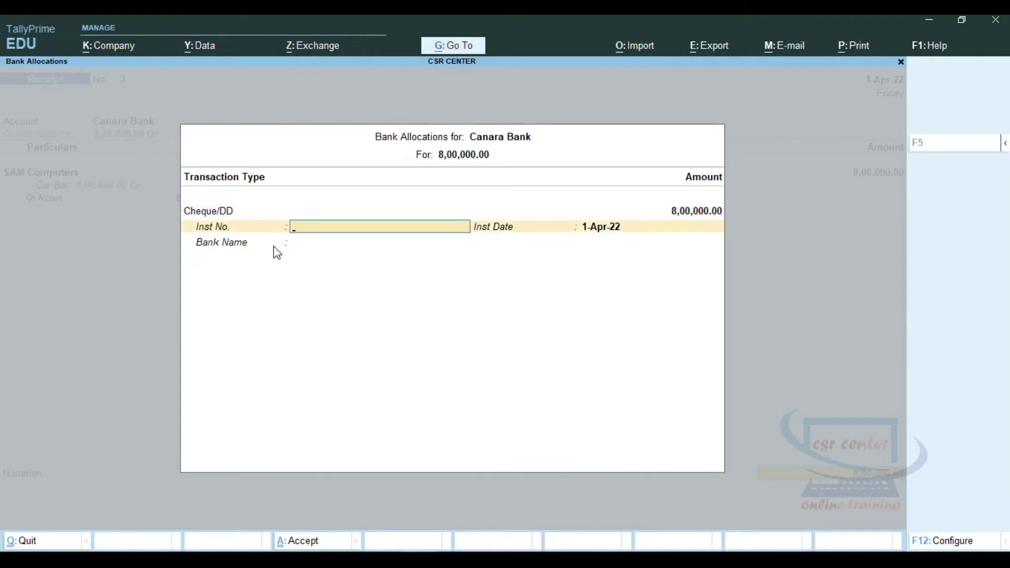
{"action": "key", "text": "Return"}
{"action": "key", "text": "Return"}
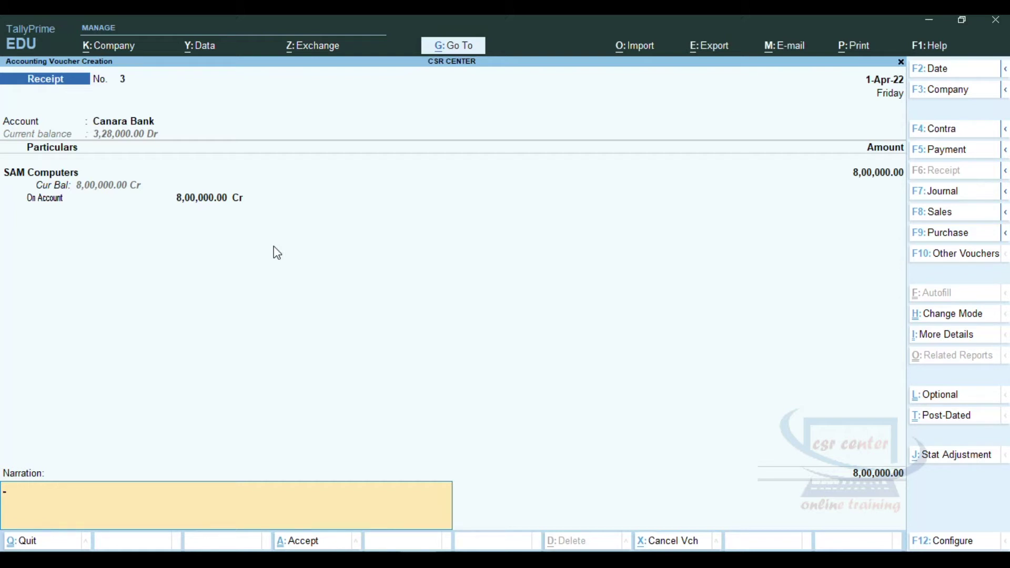
{"action": "key", "text": "Return"}
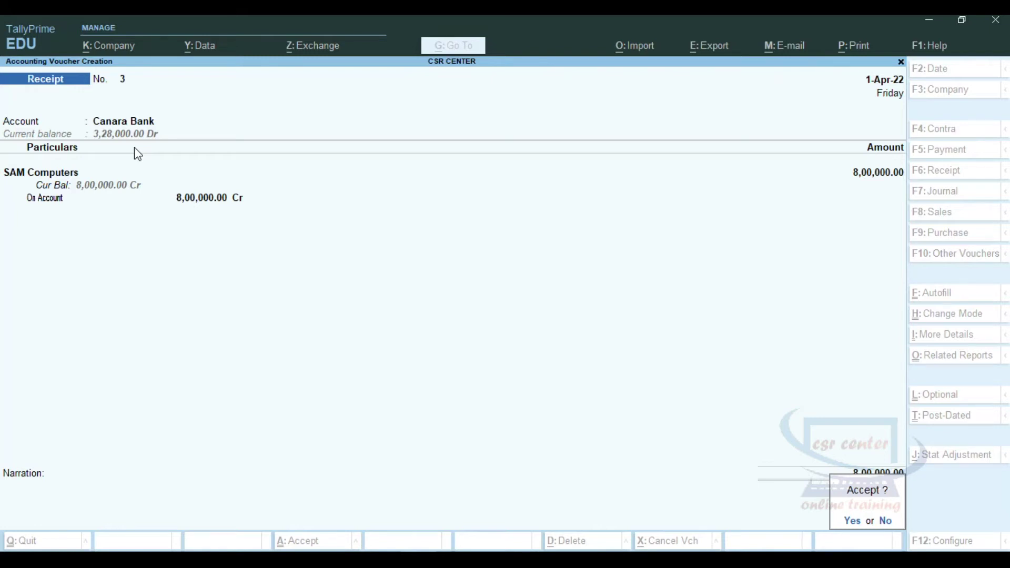
{"action": "key", "text": "y"}
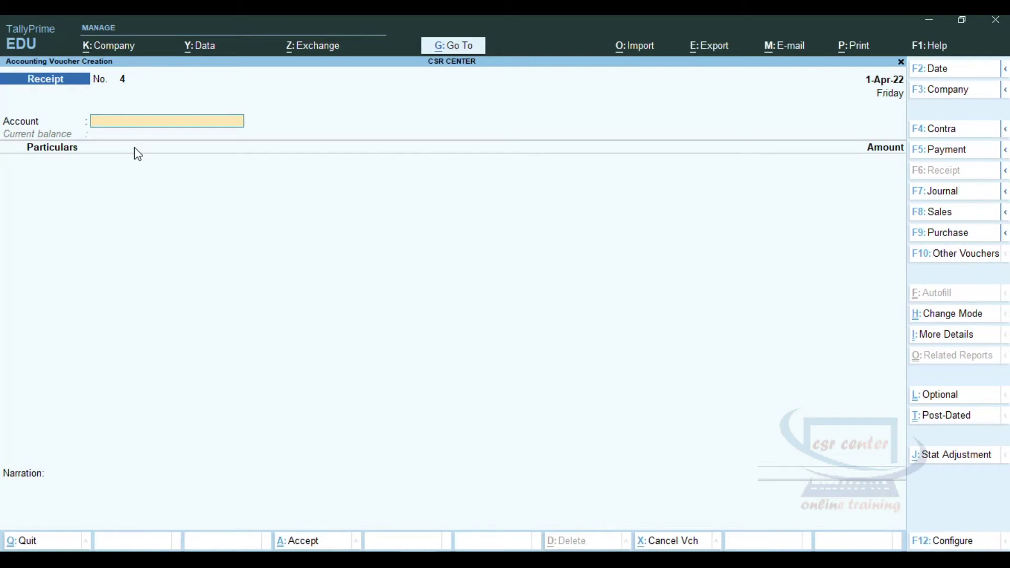
Start a sales order voucher with SAM Computers as the party account.
{"action": "left_click", "coordinate": [1005, 212]}
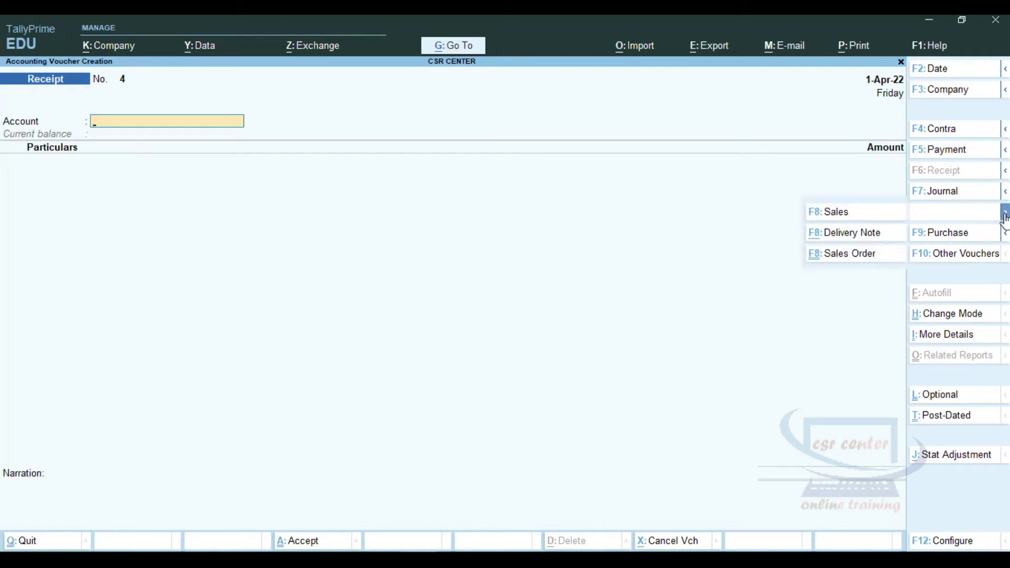
{"action": "left_click", "coordinate": [862, 257]}
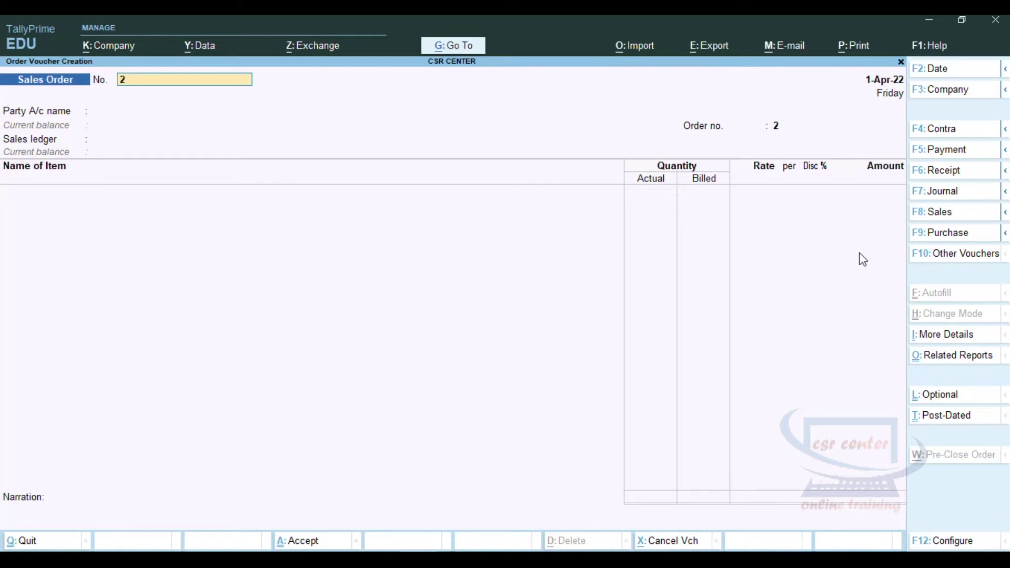
{"action": "key", "text": "Return"}
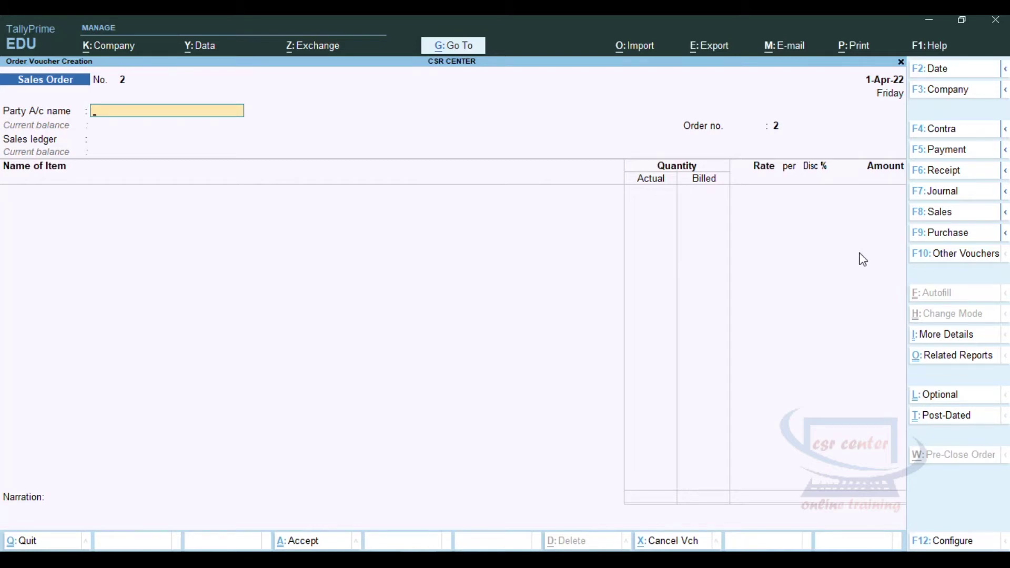
{"action": "type", "text": "S"}
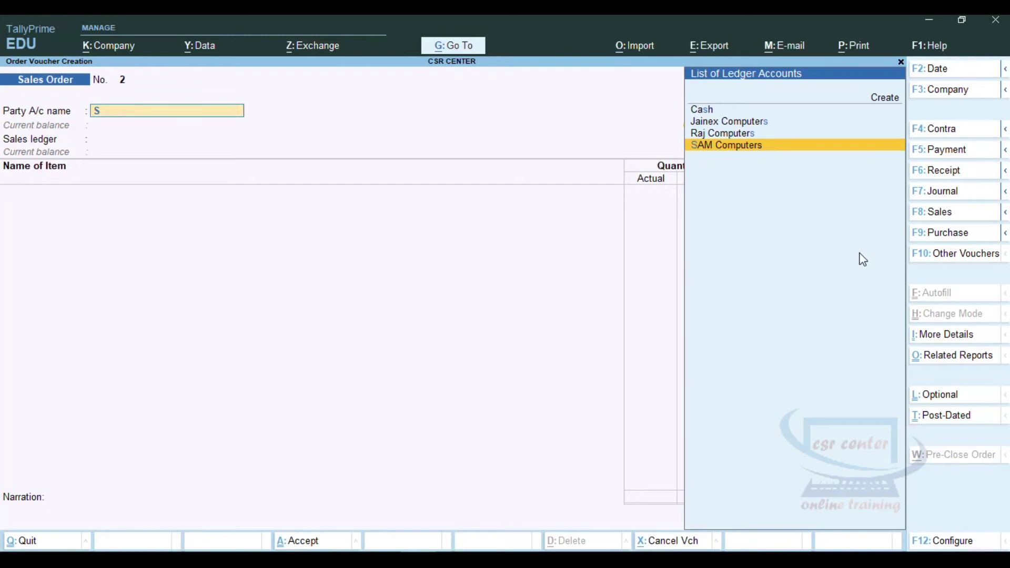
{"action": "key", "text": "Return"}
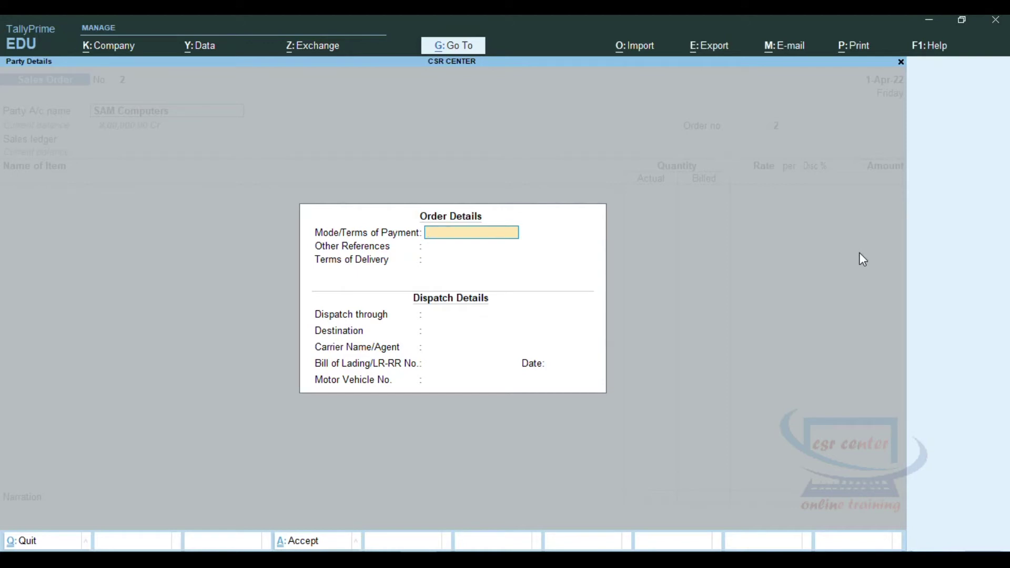
Set the order's payment terms to 10 Days and terms of delivery to 10, leaving all dispatch details blank.
{"action": "type", "text": "10 Days"}
{"action": "key", "text": "Return"}
{"action": "key", "text": "Return"}
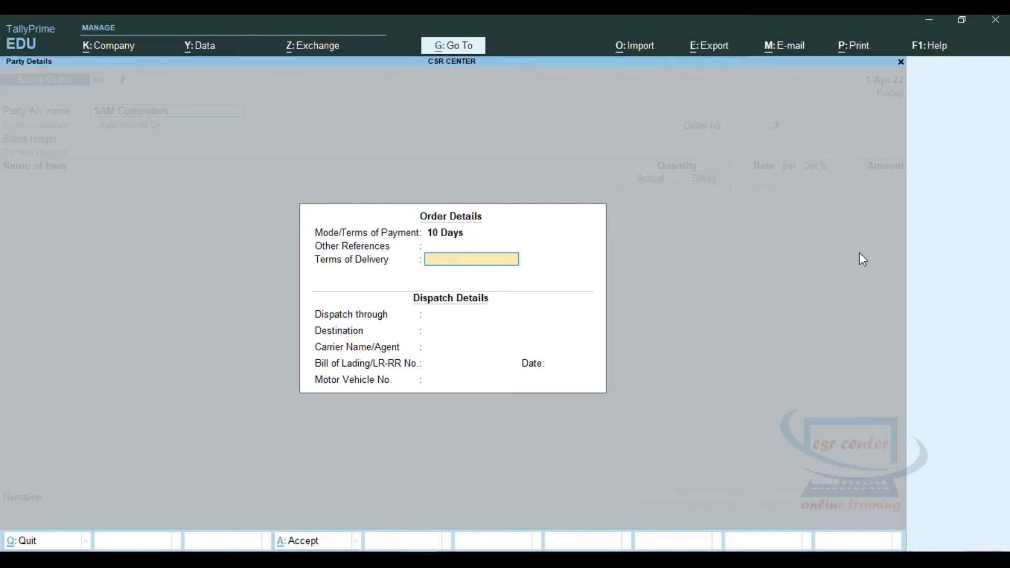
{"action": "type", "text": "10"}
{"action": "key", "text": "Return"}
{"action": "key", "text": "Return"}
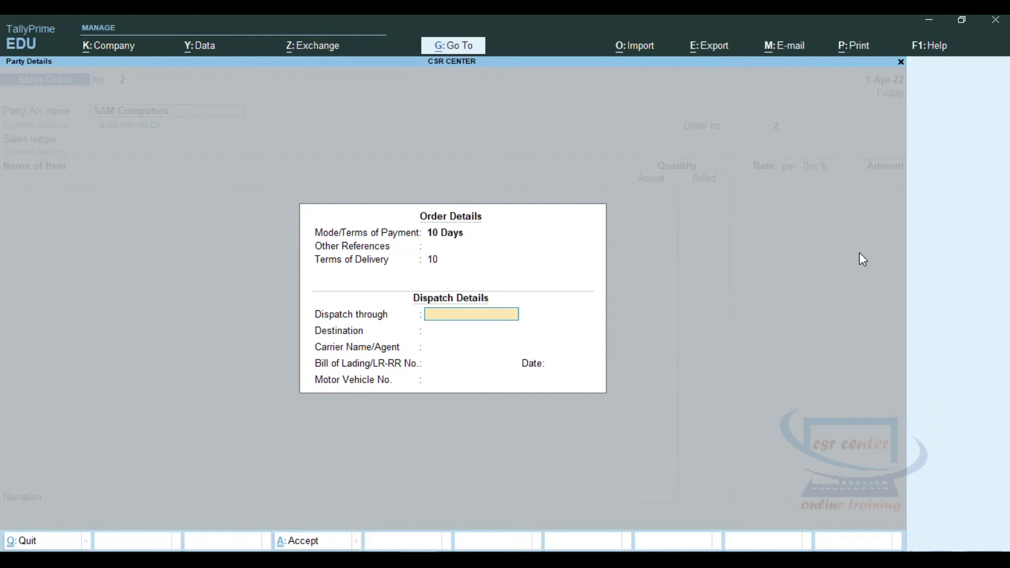
{"action": "key", "text": "Return"}
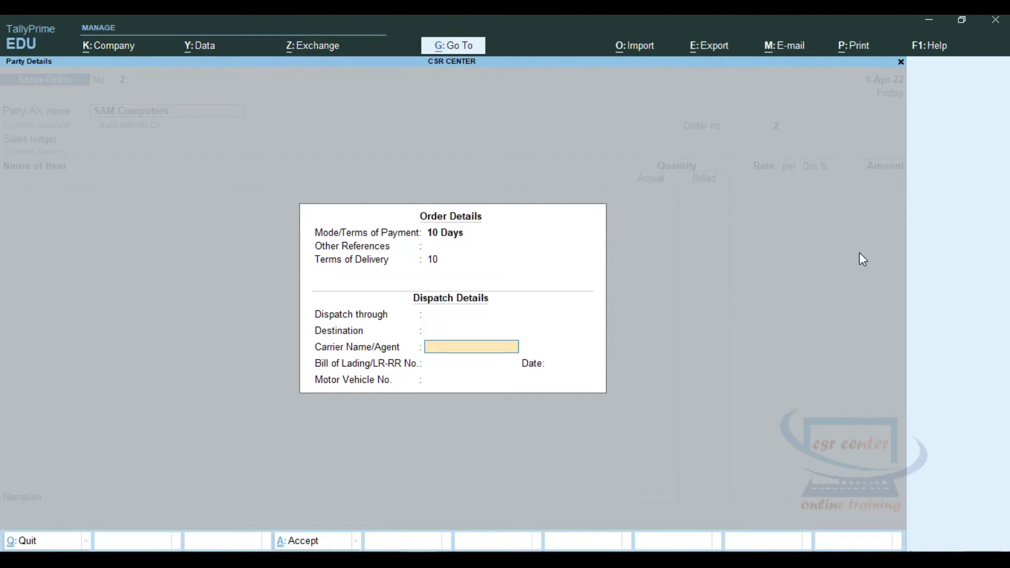
{"action": "key", "text": "Return"}
{"action": "key", "text": "Return"}
{"action": "key", "text": "Return"}
{"action": "key", "text": "Return"}
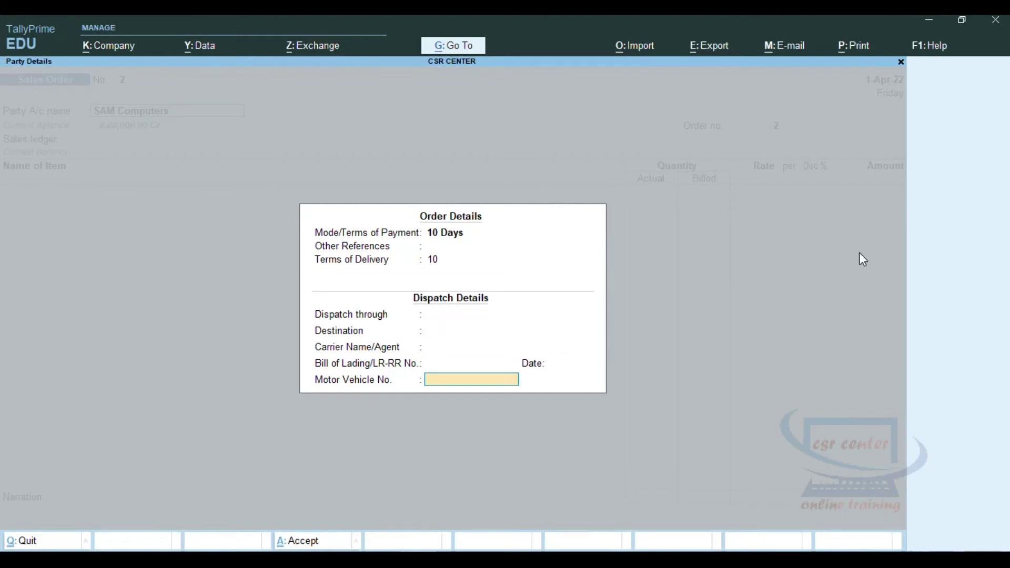
{"action": "key", "text": "Return"}
Accept the default SAM Computers buyer and address details, leaving GSTIN/UIN blank.
{"action": "key", "text": "Return"}
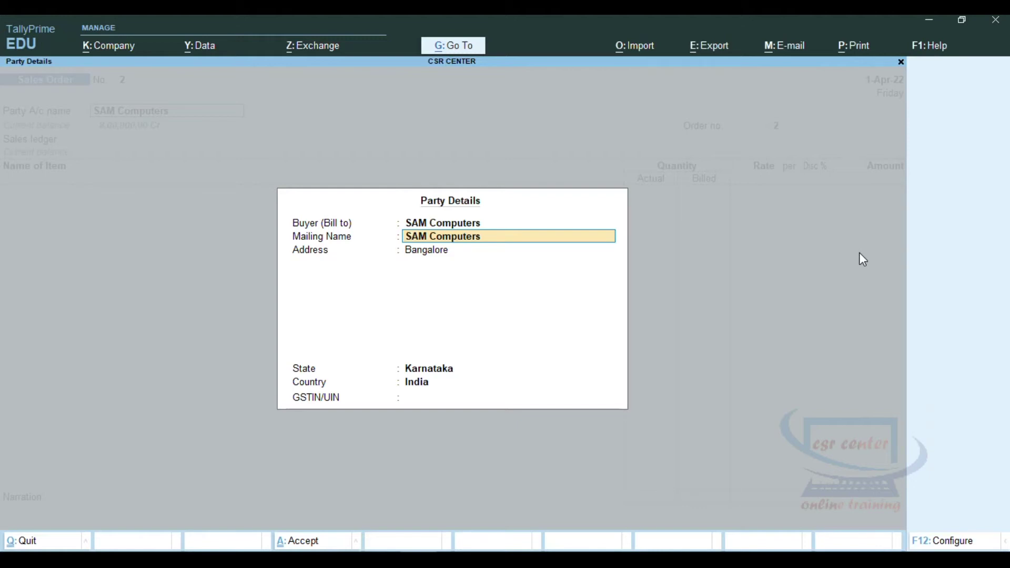
{"action": "key", "text": "Return"}
{"action": "key", "text": "Return"}
{"action": "key", "text": "Return"}
{"action": "key", "text": "Return"}
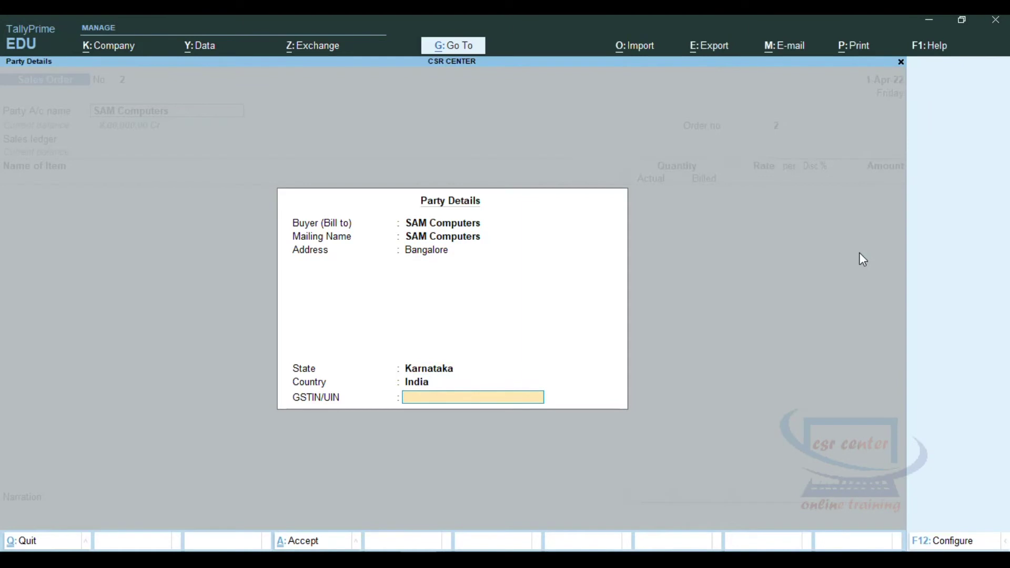
{"action": "key", "text": "Return"}
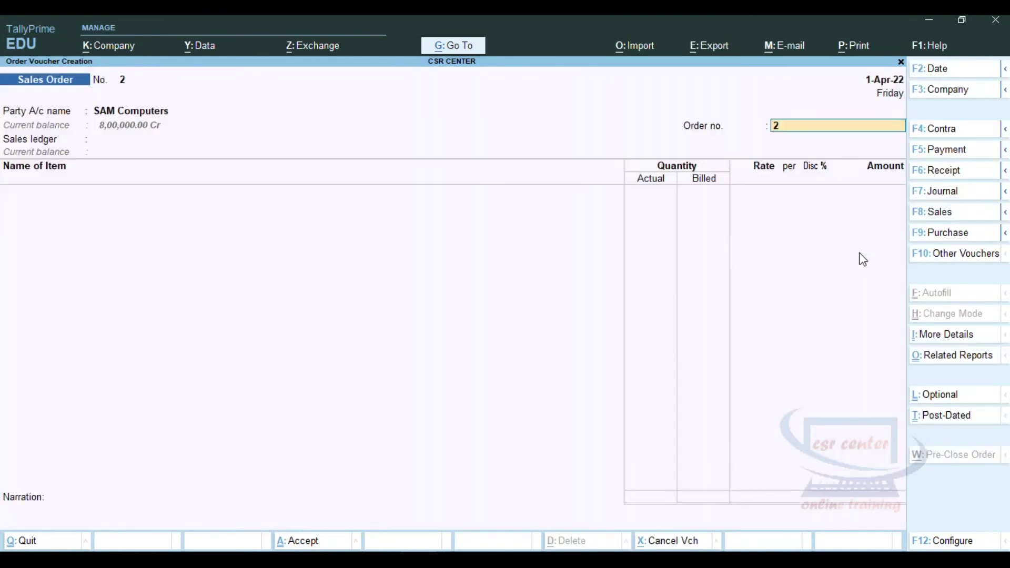
Enter the customer's order number and choose Sales Account as the sales ledger.
{"action": "type", "text": "SAM0078"}
{"action": "key", "text": "Return"}
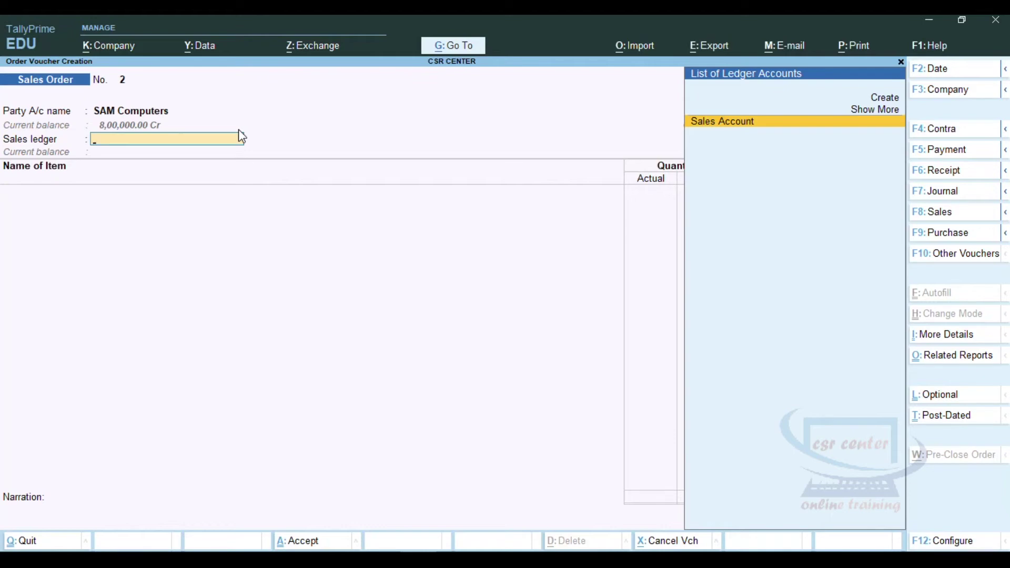
{"action": "key", "text": "Return"}
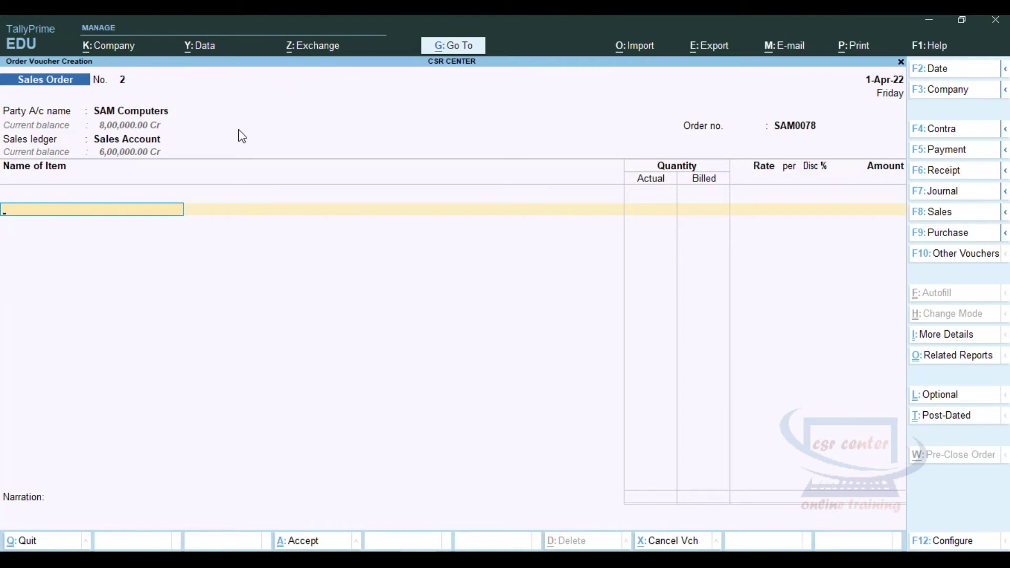
Add 20 Nos of Motherboard due on 1-Apr-22 to the sales order, leaving rate, discount and amount blank.
{"action": "type", "text": "M"}
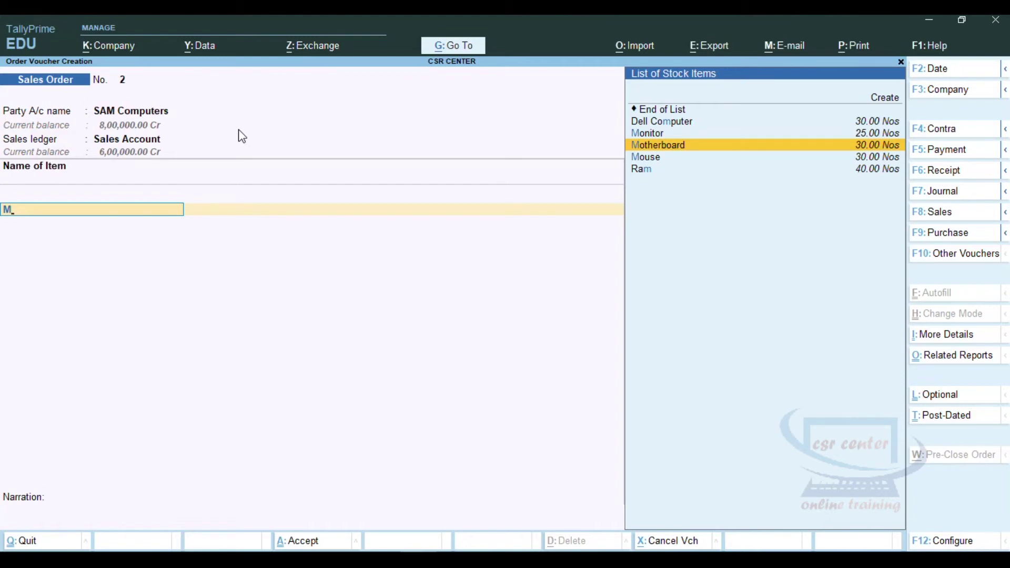
{"action": "key", "text": "Return"}
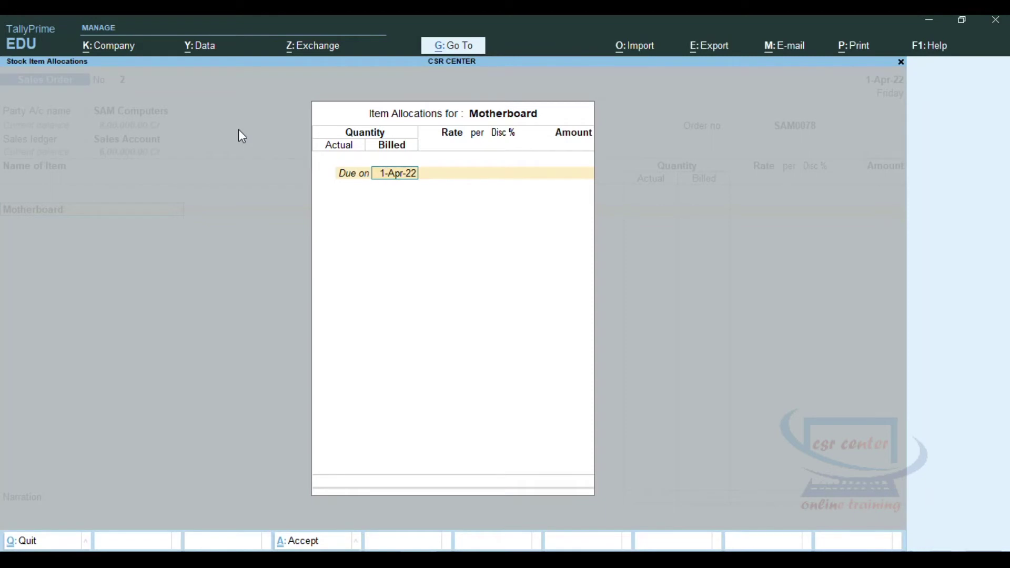
{"action": "key", "text": "Return"}
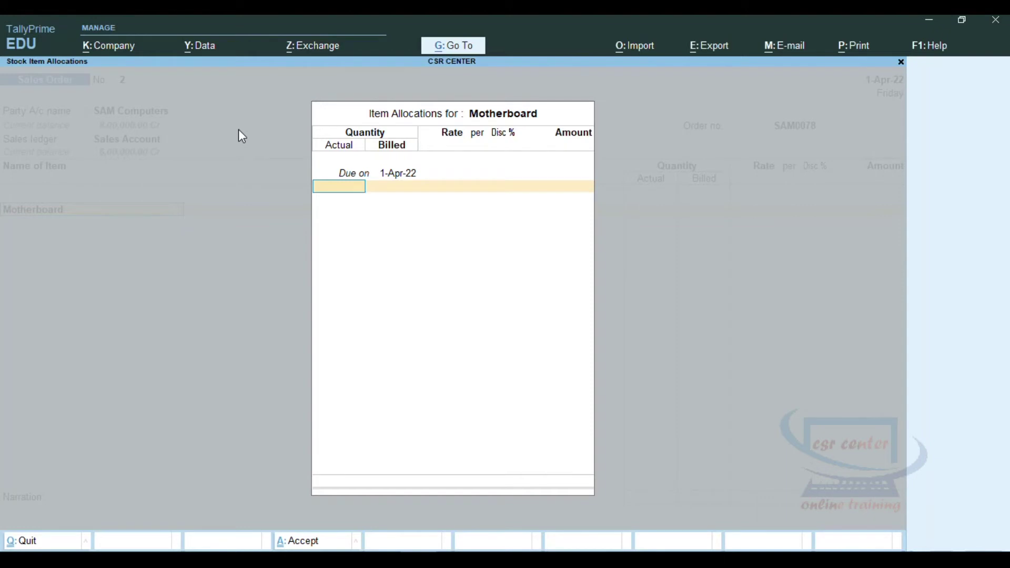
{"action": "type", "text": "20"}
{"action": "key", "text": "Return"}
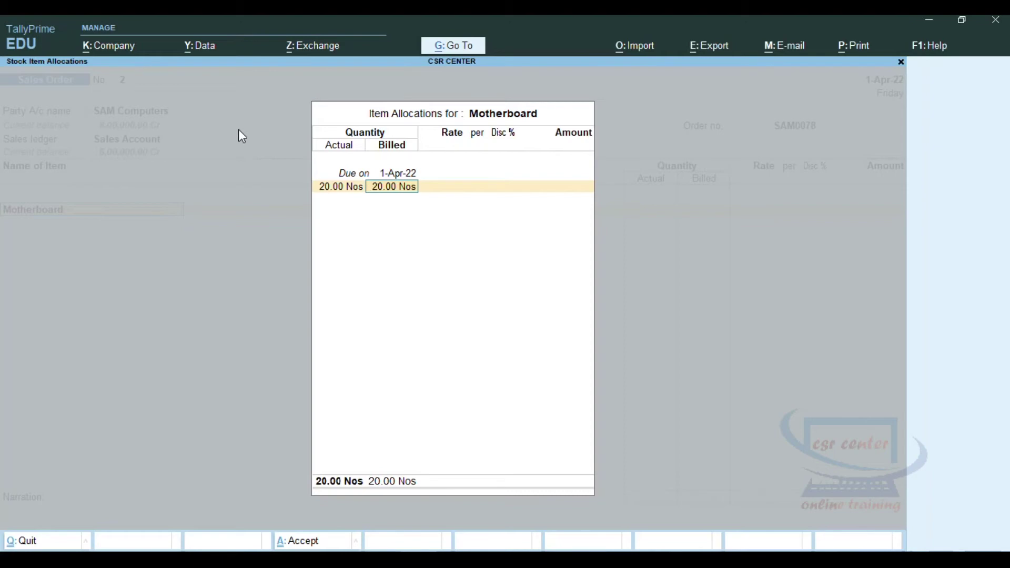
{"action": "key", "text": "Return"}
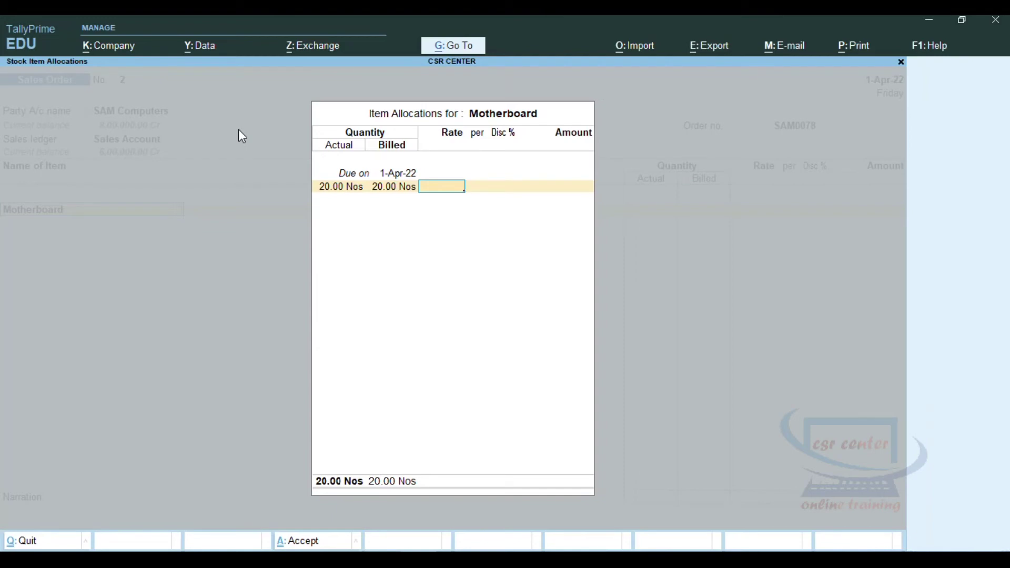
{"action": "key", "text": "Return"}
{"action": "key", "text": "Return"}
{"action": "key", "text": "Return"}
{"action": "key", "text": "Return"}
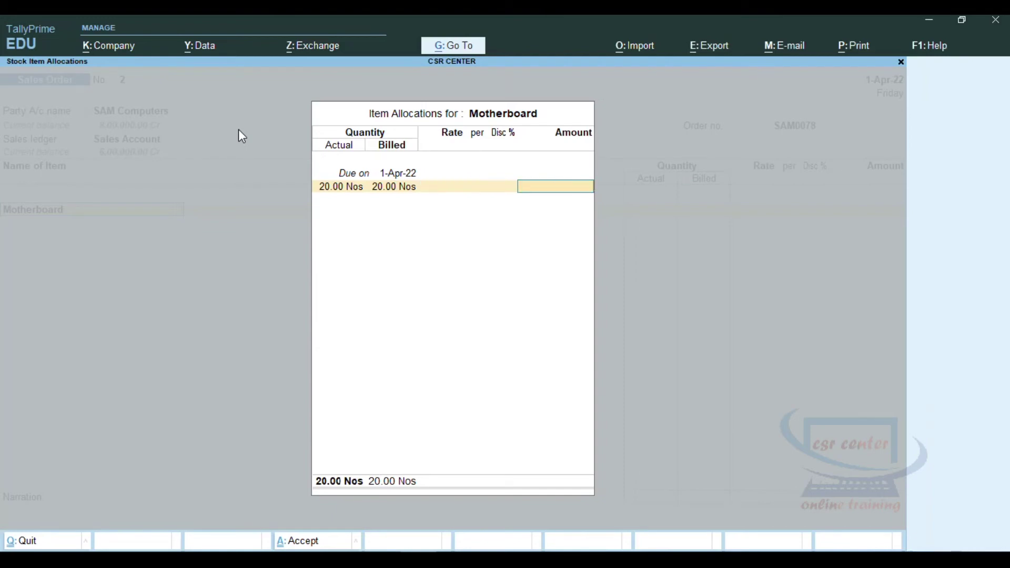
{"action": "key", "text": "Return"}
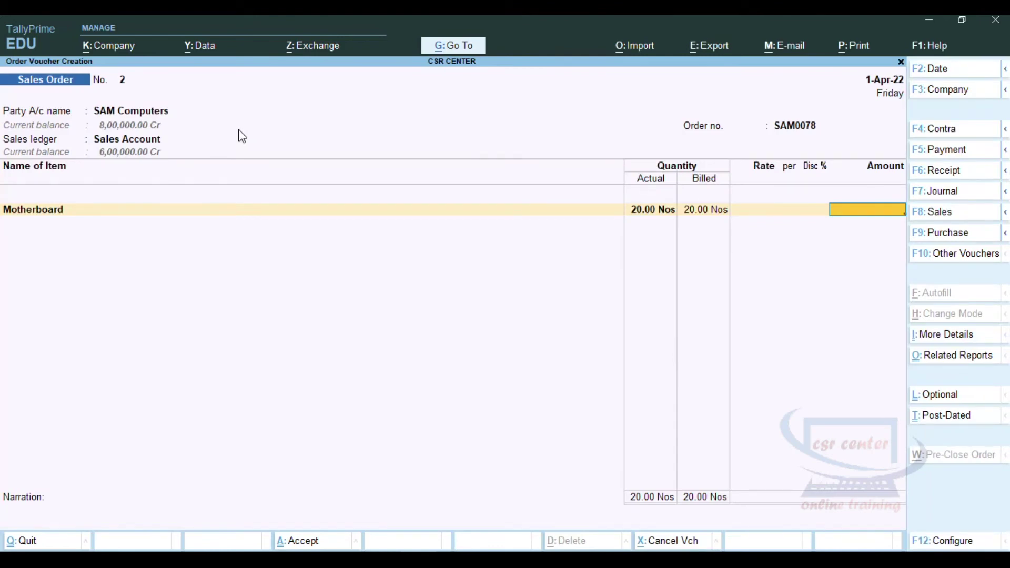
{"action": "key", "text": "Return"}
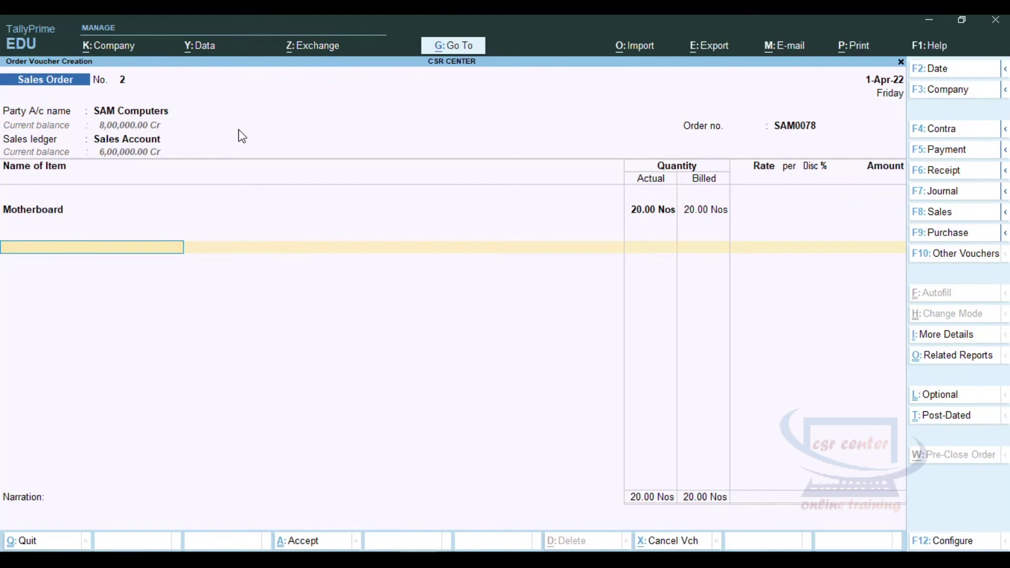
End the sales order's entries without a narration and save the voucher.
{"action": "key", "text": "Return"}
{"action": "key", "text": "Return"}
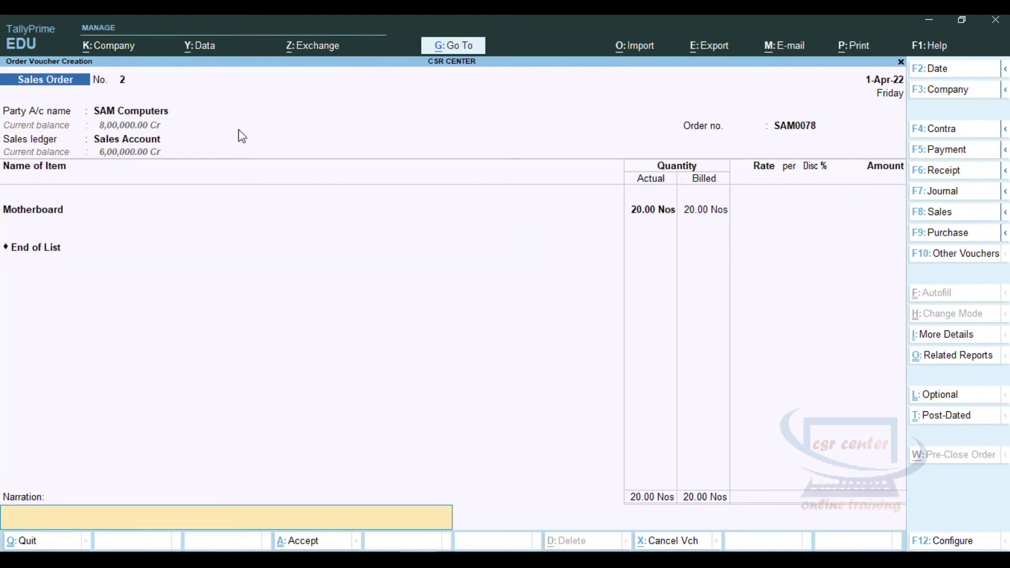
{"action": "key", "text": "Return"}
{"action": "key", "text": "Return"}
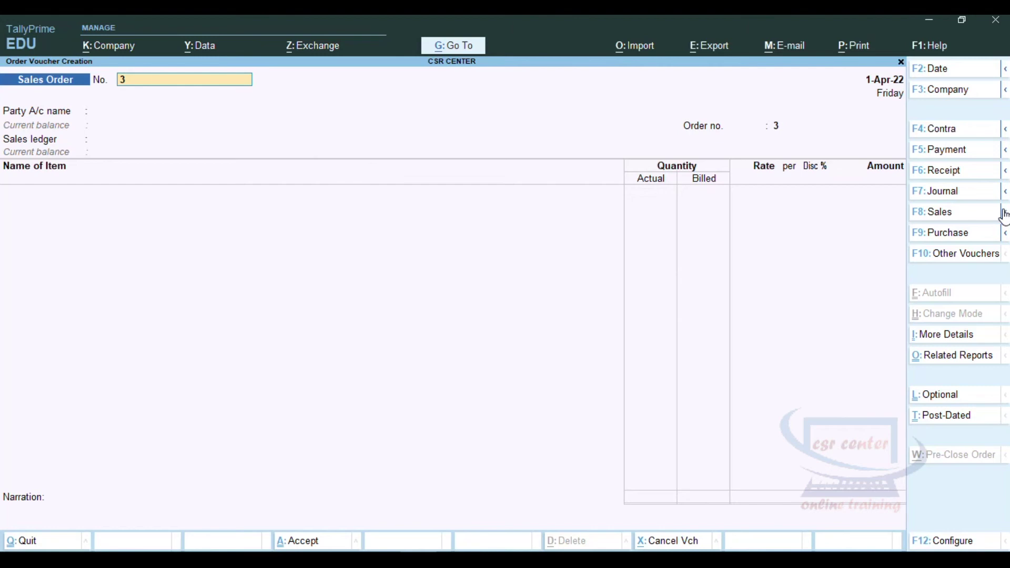
Start a delivery note for SAM Computers and link it to the party's sales order dated 1-Apr-22.
{"action": "mouse_move", "coordinate": [1006, 216]}
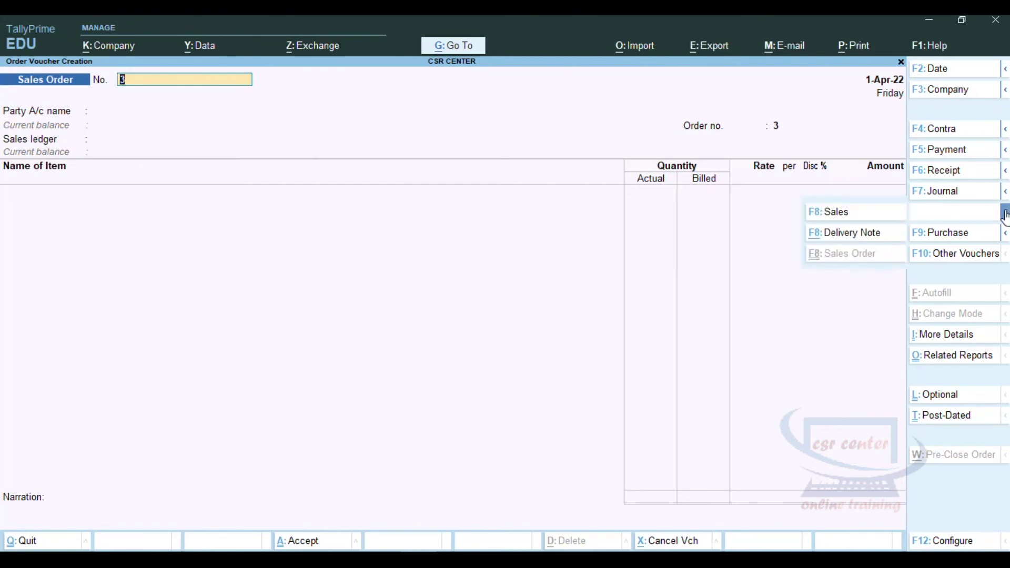
{"action": "left_click", "coordinate": [857, 233]}
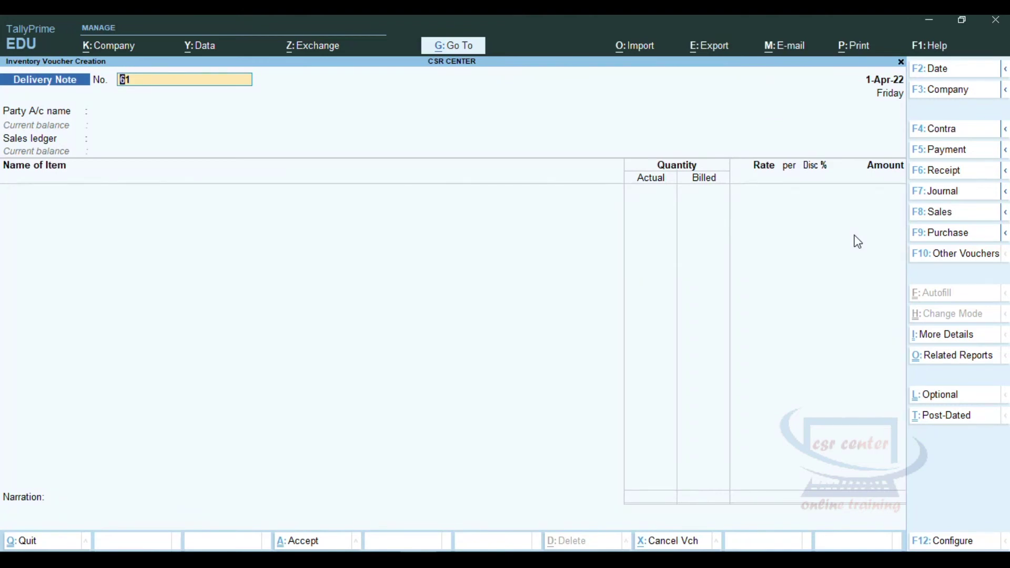
{"action": "key", "text": "Return"}
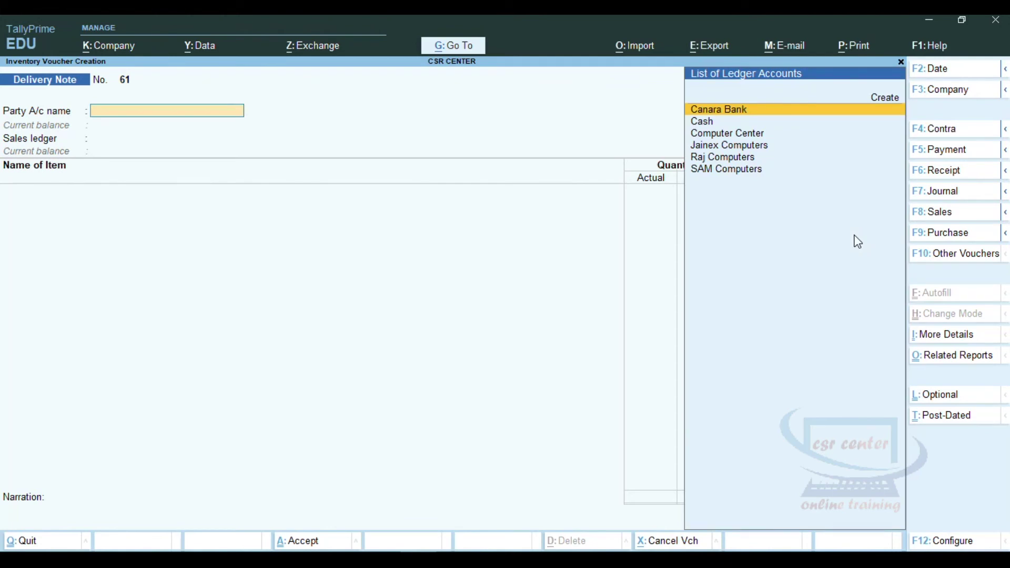
{"action": "type", "text": "S"}
{"action": "key", "text": "Return"}
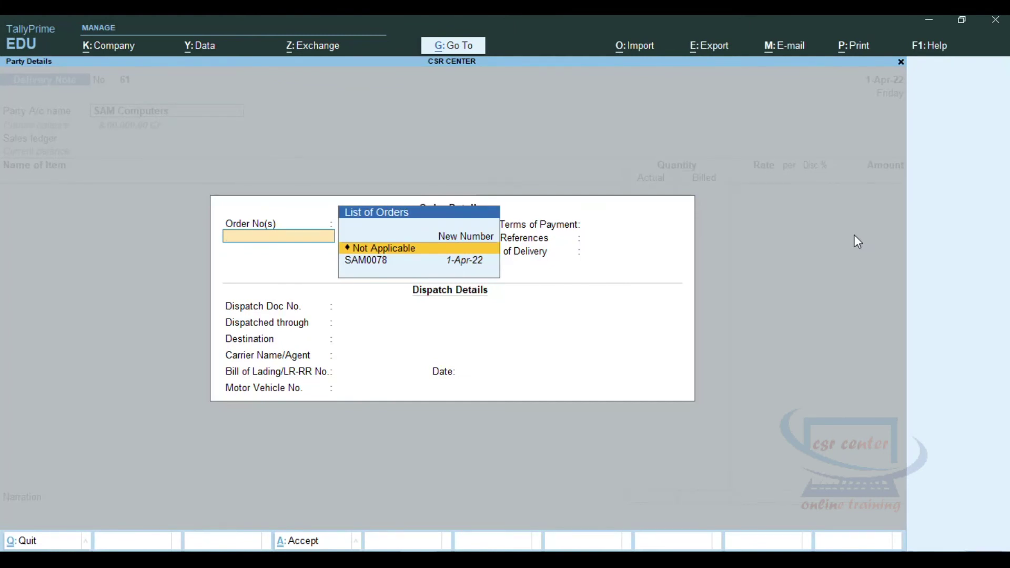
{"action": "key", "text": "Down"}
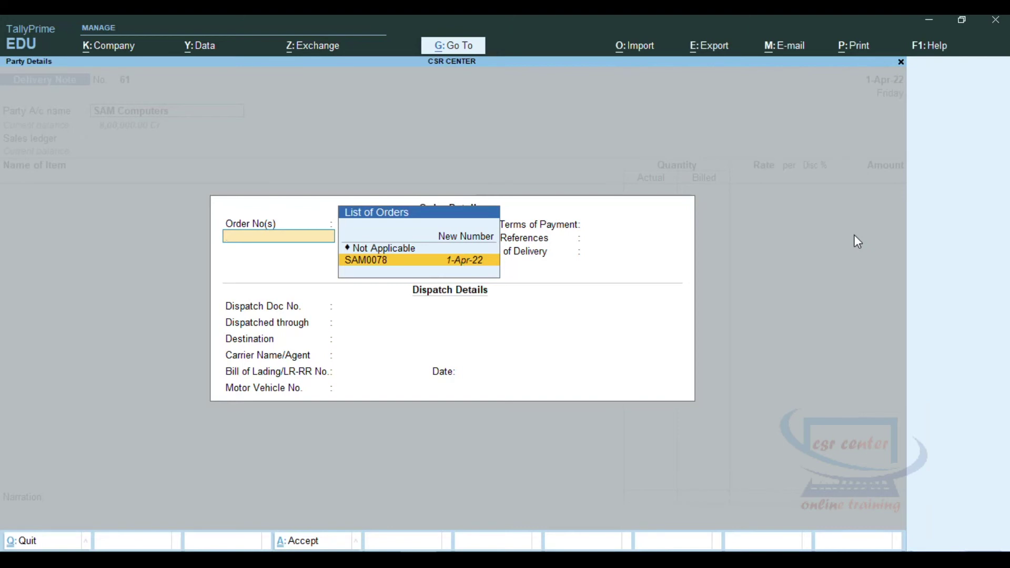
{"action": "key", "text": "Return"}
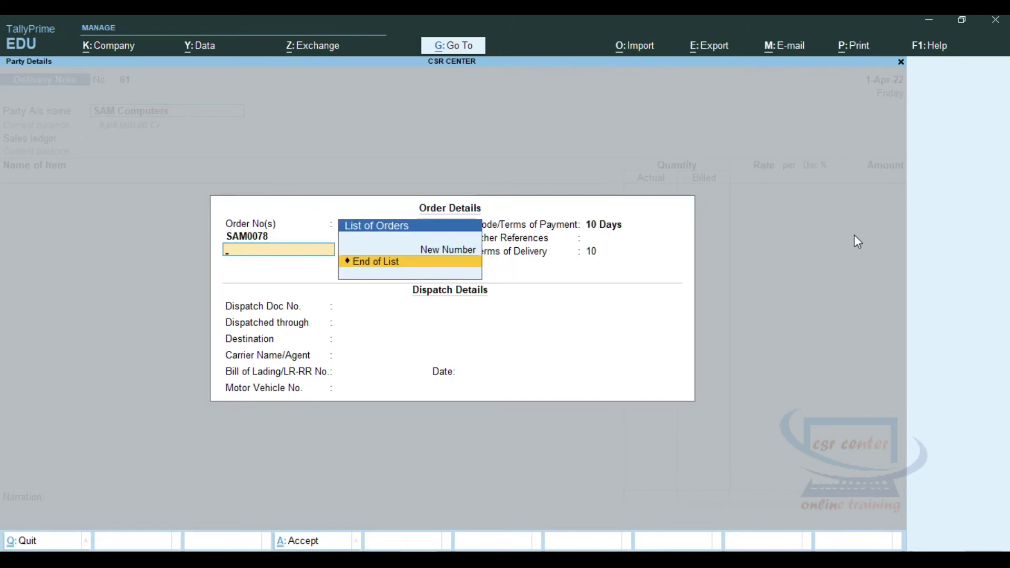
{"action": "key", "text": "Return"}
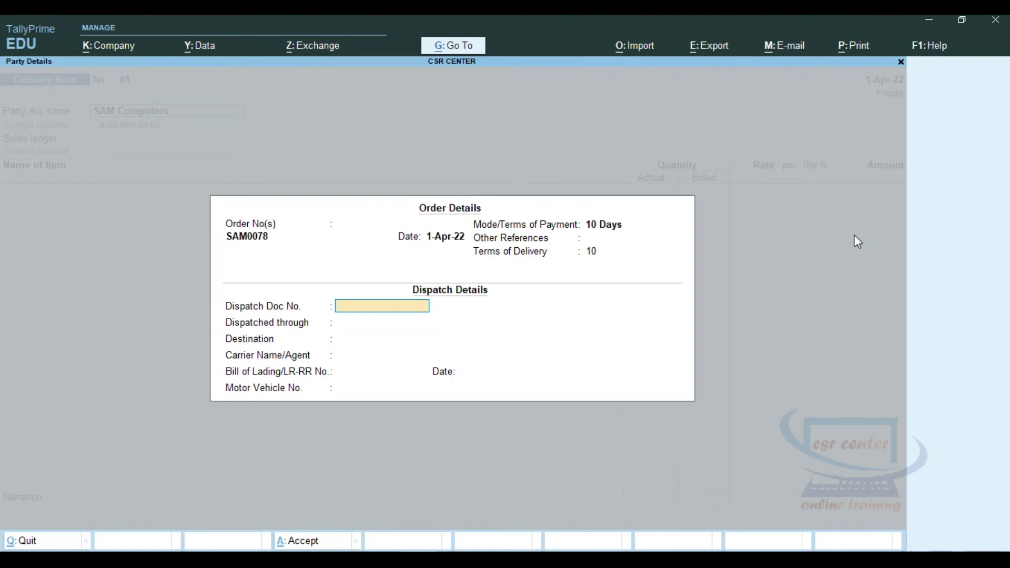
Fill in dispatch document 61, dispatched through CSR CENTER, destination SAM COMPUTER and the carrier's name, leaving bill of lading and vehicle number blank.
{"action": "type", "text": "61"}
{"action": "key", "text": "Return"}
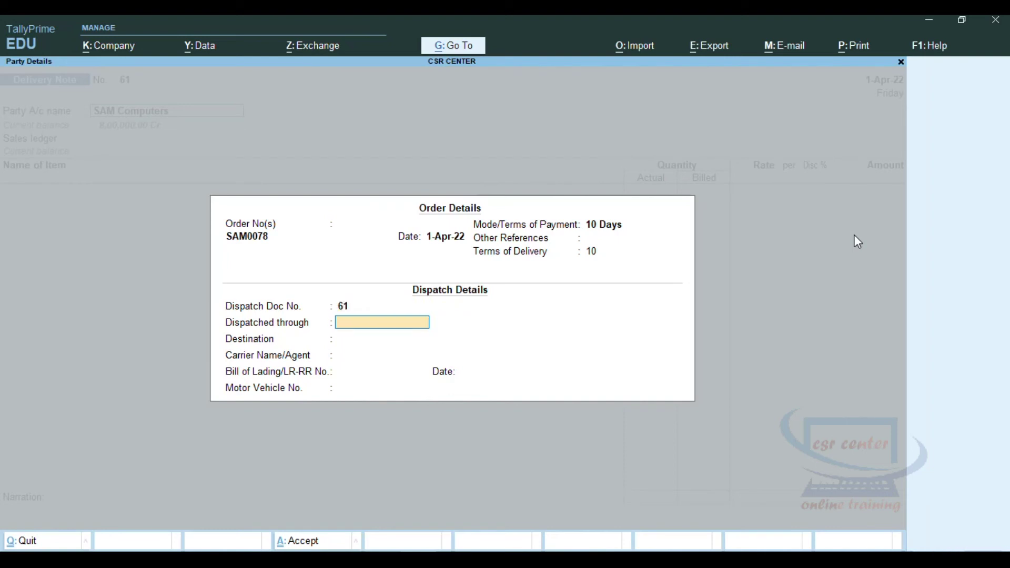
{"action": "type", "text": "CSR CENTER"}
{"action": "key", "text": "Return"}
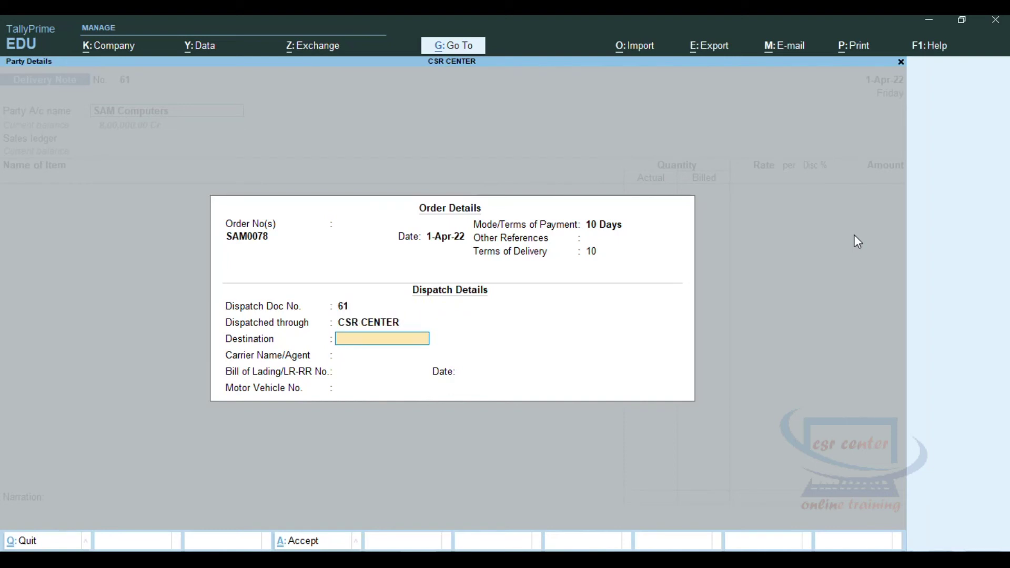
{"action": "type", "text": "SAM"}
{"action": "type", "text": "COMPUTER"}
{"action": "key", "text": "Return"}
{"action": "type", "text": "RAJU"}
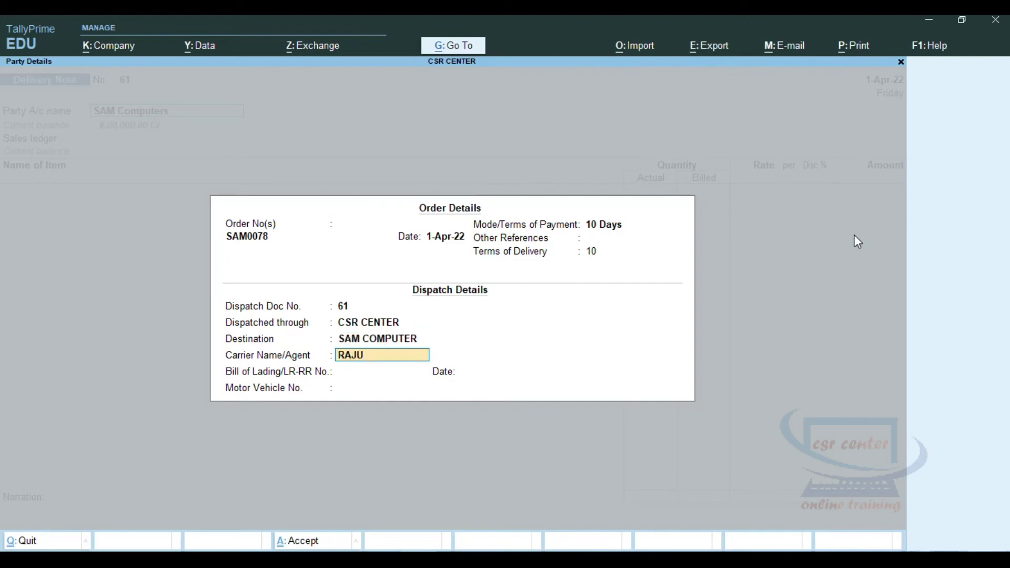
{"action": "key", "text": "Return"}
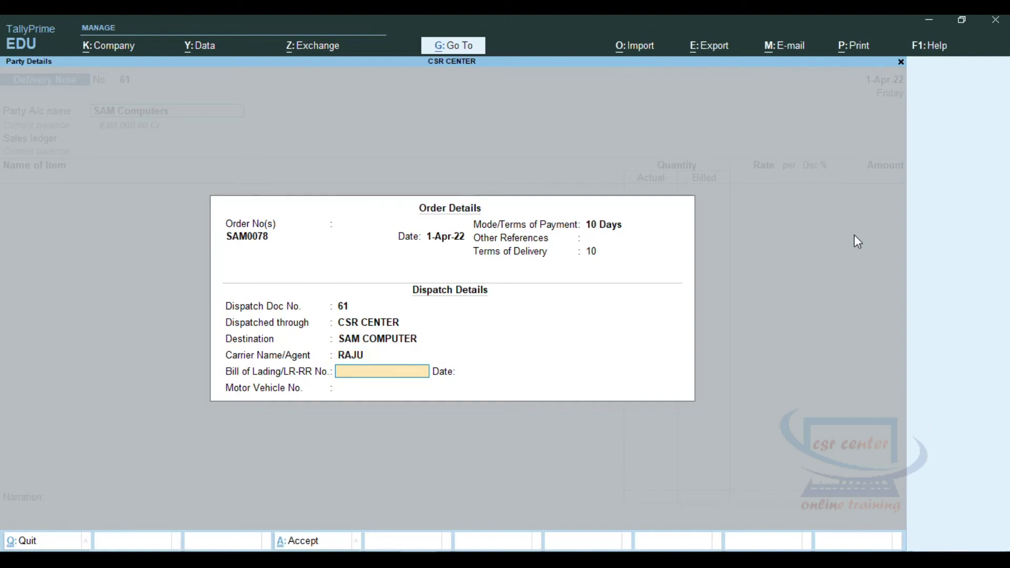
{"action": "key", "text": "Return"}
{"action": "key", "text": "Return"}
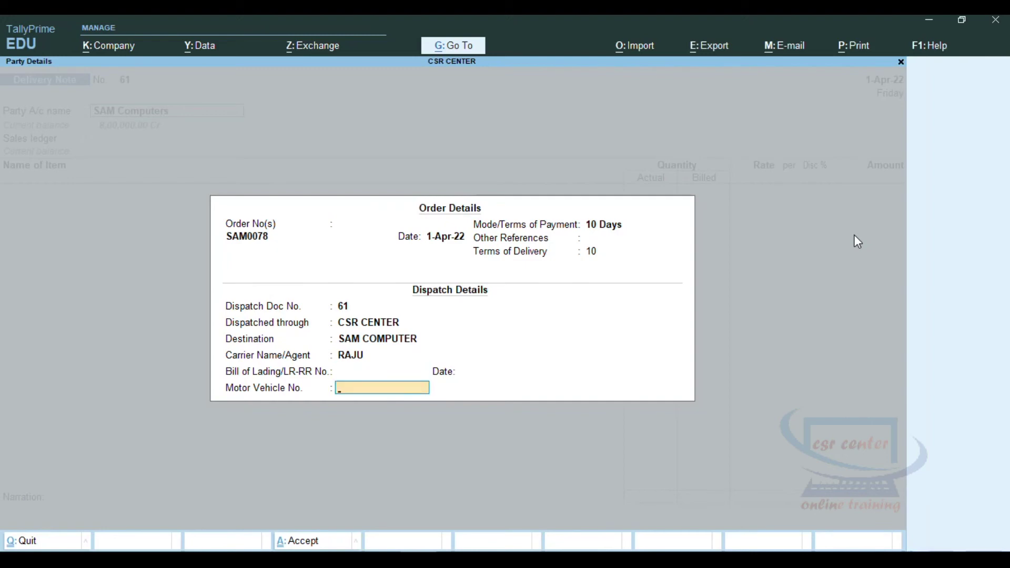
{"action": "key", "text": "Return"}
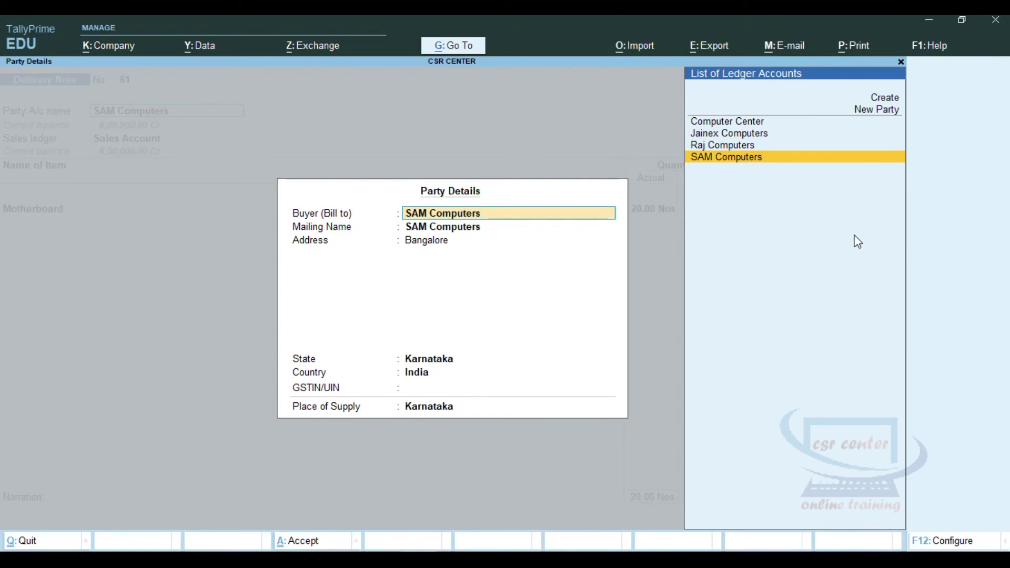
Accept the default SAM Computers buyer details and keep Sales Account as the delivery note's sales ledger.
{"action": "key", "text": "Return"}
{"action": "key", "text": "Return"}
{"action": "key", "text": "Return"}
{"action": "key", "text": "Return"}
{"action": "key", "text": "Return"}
{"action": "key", "text": "Return"}
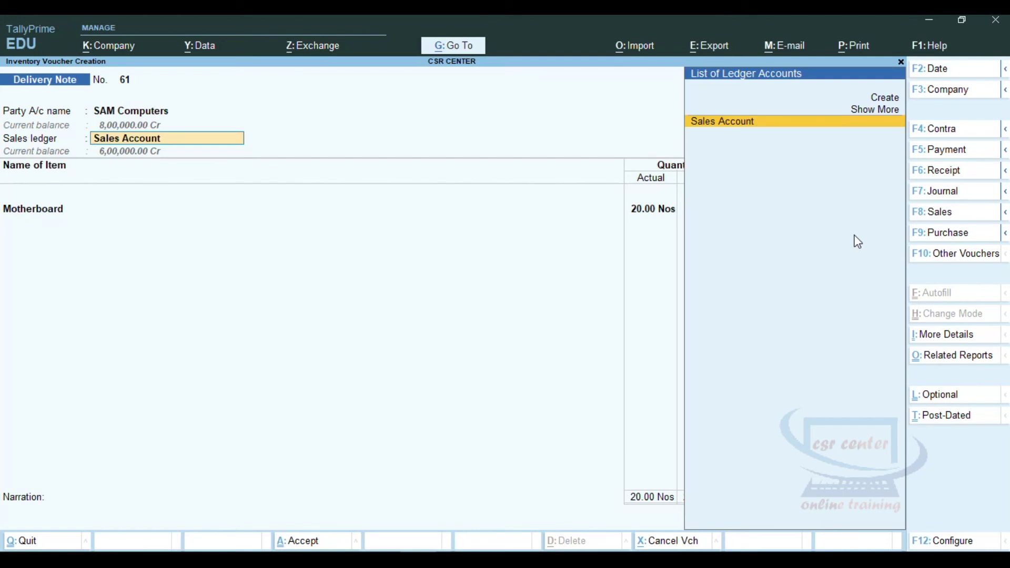
{"action": "key", "text": "Return"}
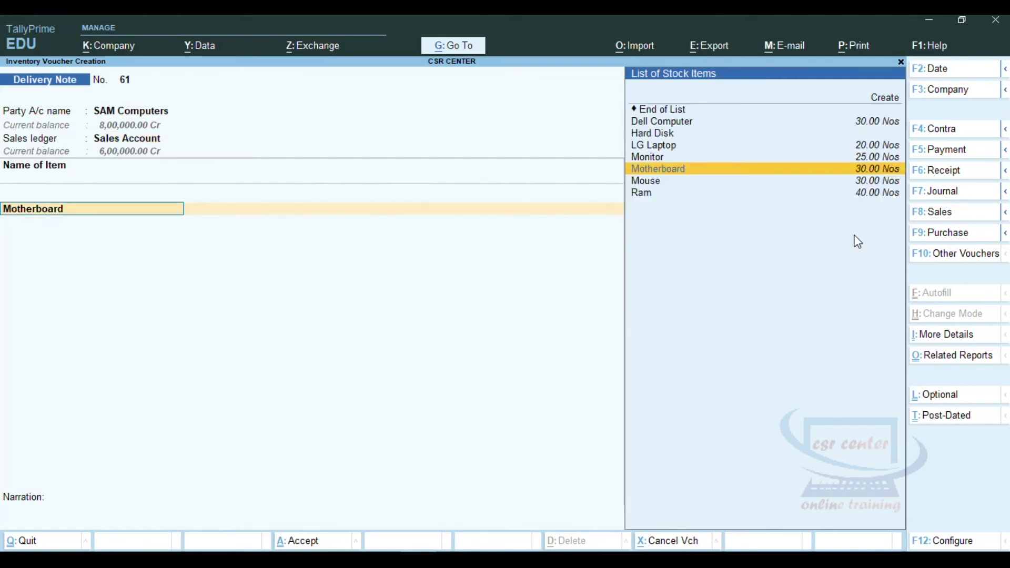
Allocate the 20 Nos of Motherboard to tracking number 61 and the linked sales order.
{"action": "key", "text": "Return"}
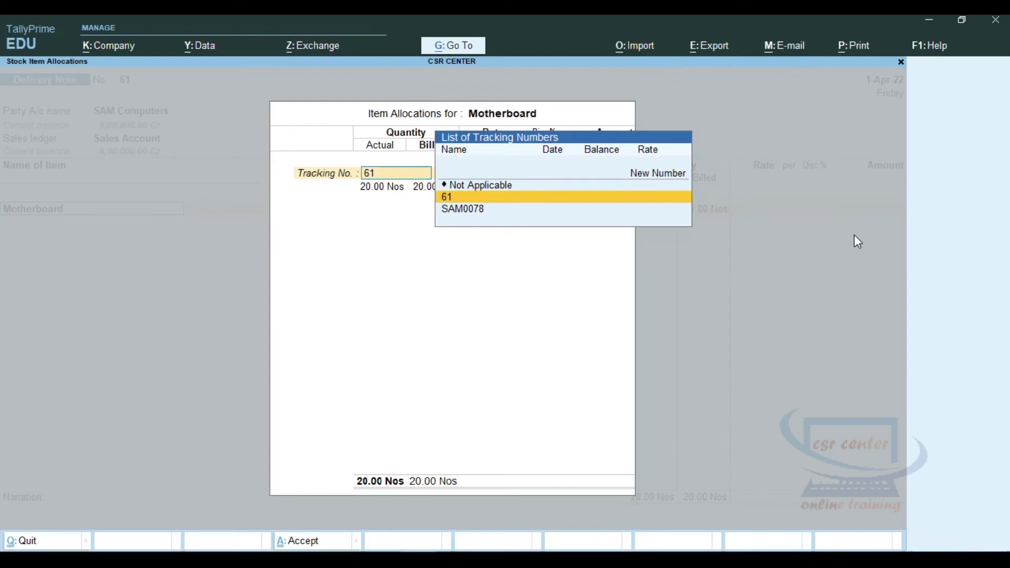
{"action": "key", "text": "Return"}
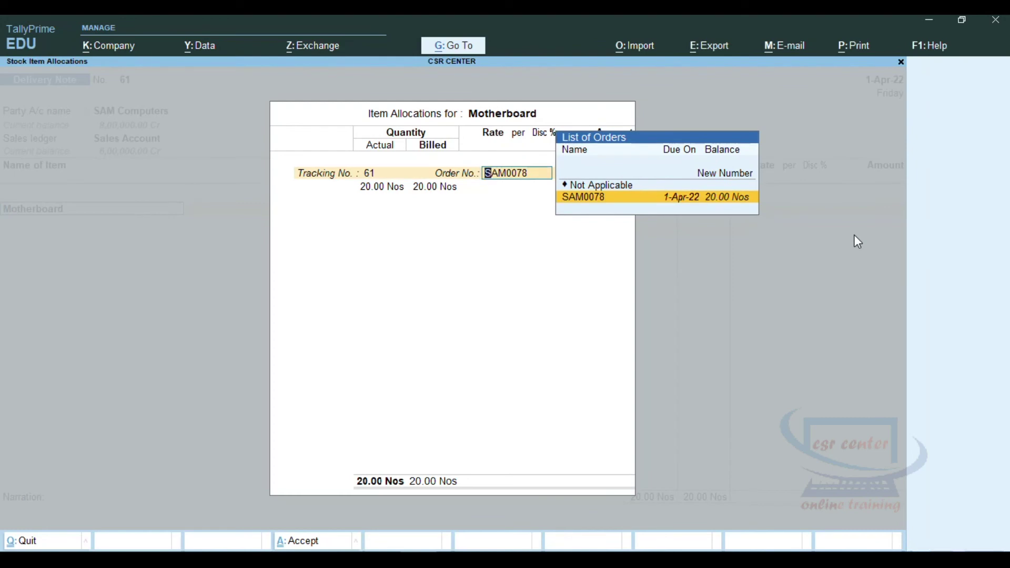
{"action": "key", "text": "Return"}
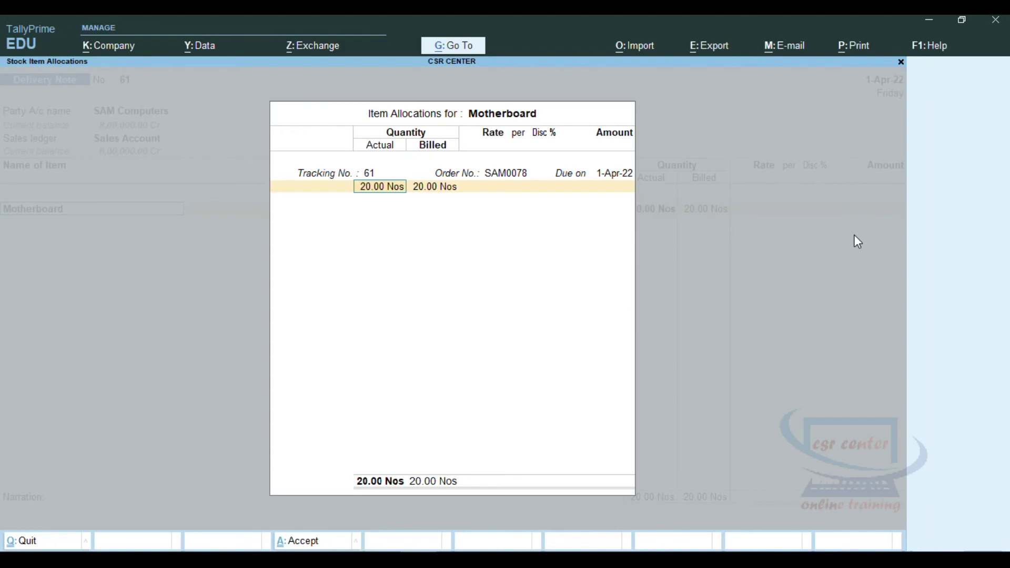
{"action": "key", "text": "Return"}
{"action": "key", "text": "Return"}
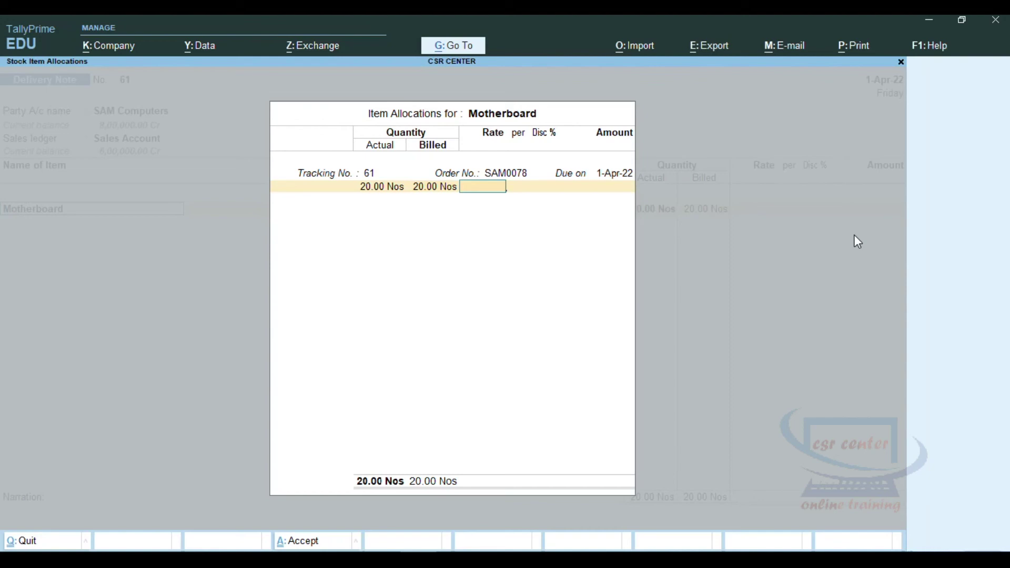
Set the Motherboard rate to 18,000 per Nos without a discount and complete the item allocation.
{"action": "type", "text": "18000"}
{"action": "key", "text": "Return"}
{"action": "key", "text": "Return"}
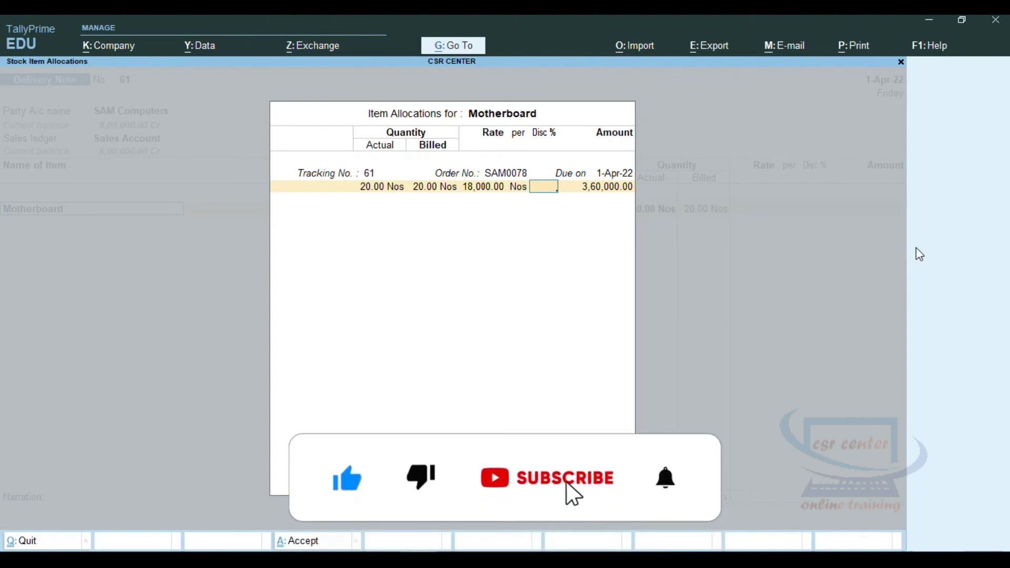
{"action": "key", "text": "Return"}
{"action": "key", "text": "Return"}
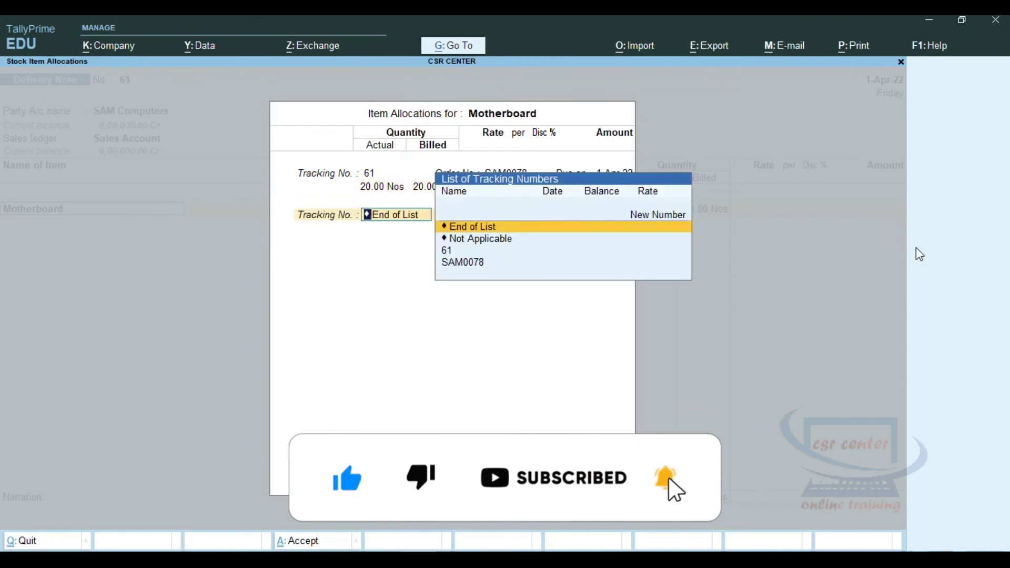
{"action": "key", "text": "Return"}
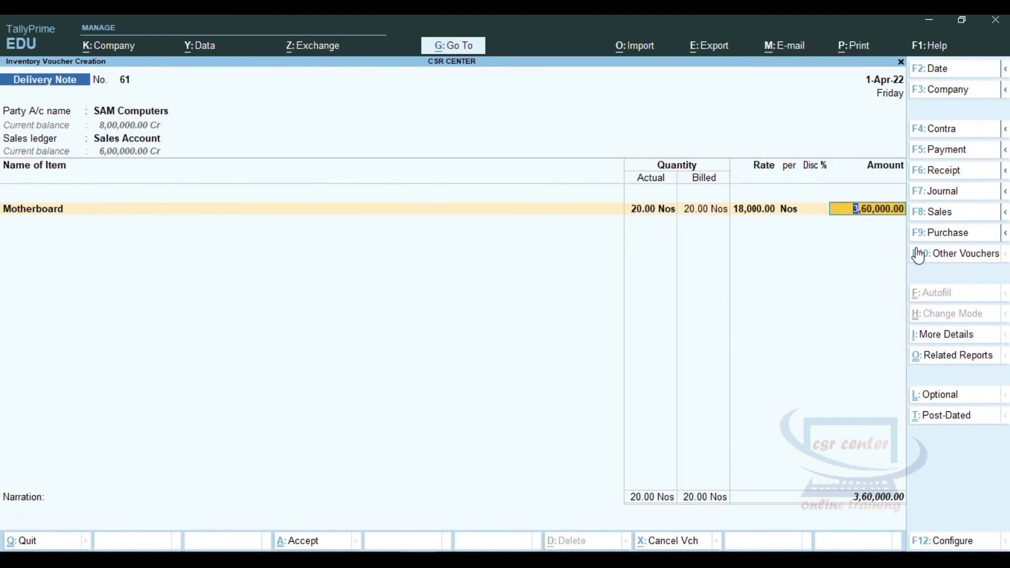
{"action": "key", "text": "Return"}
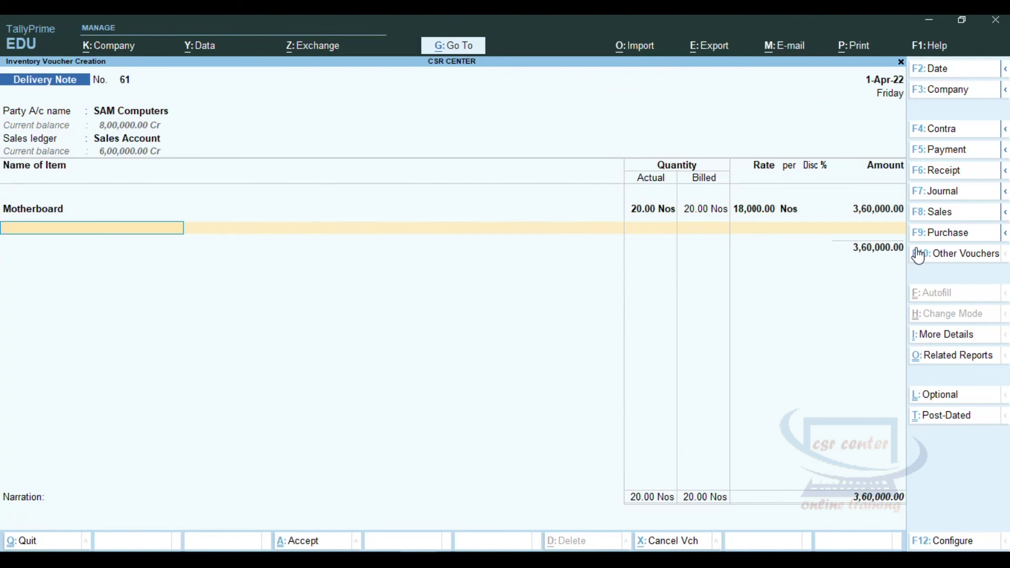
End the delivery note's item list and add the Output CGST 9% ledger below the Motherboard line.
{"action": "key", "text": "Return"}
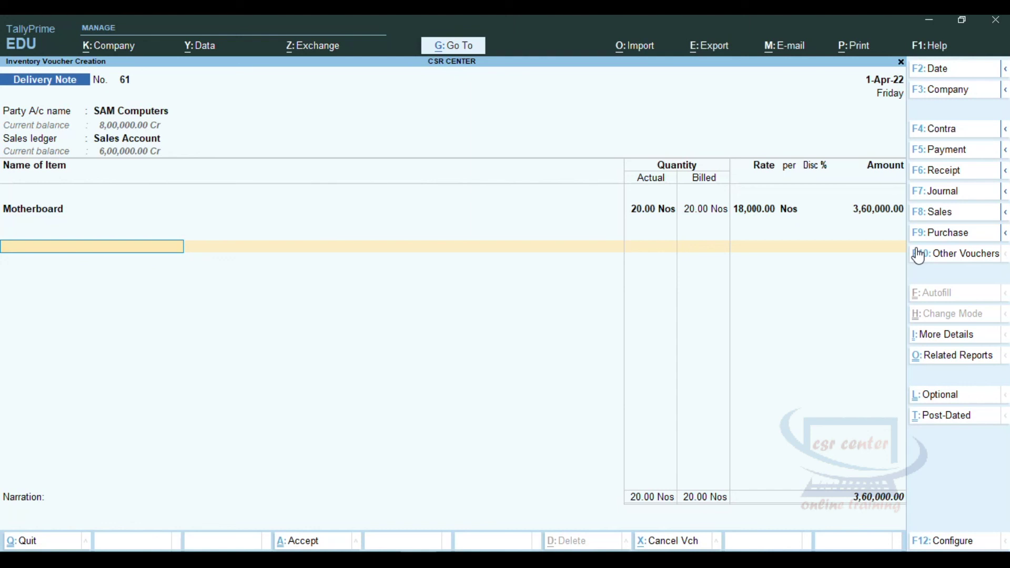
{"action": "type", "text": "OU"}
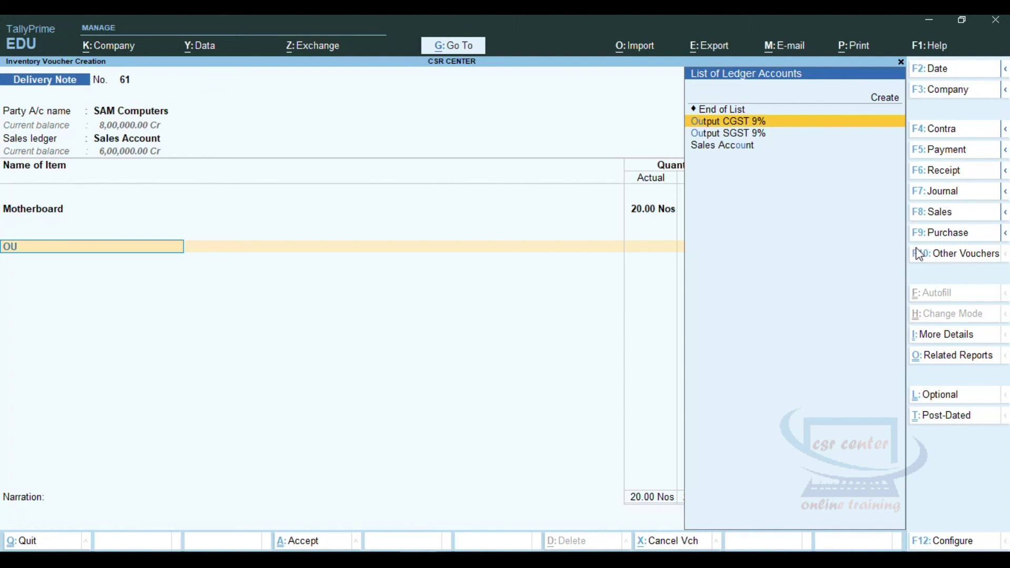
{"action": "key", "text": "Return"}
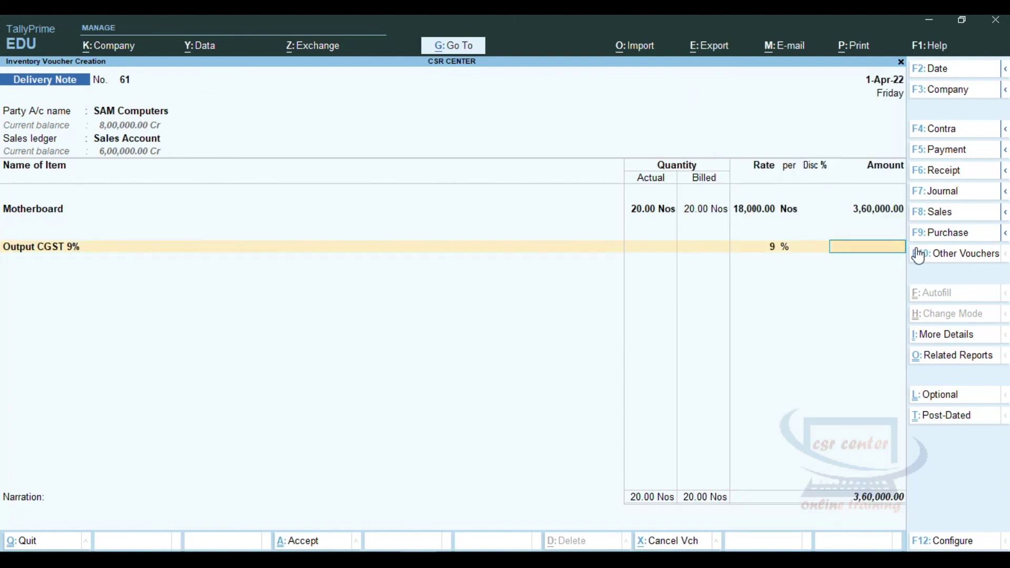
Calculate 36000*9% in the built-in calculator and enter 3,420 as the Output CGST 9% amount.
{"action": "key", "text": "ctrl"}
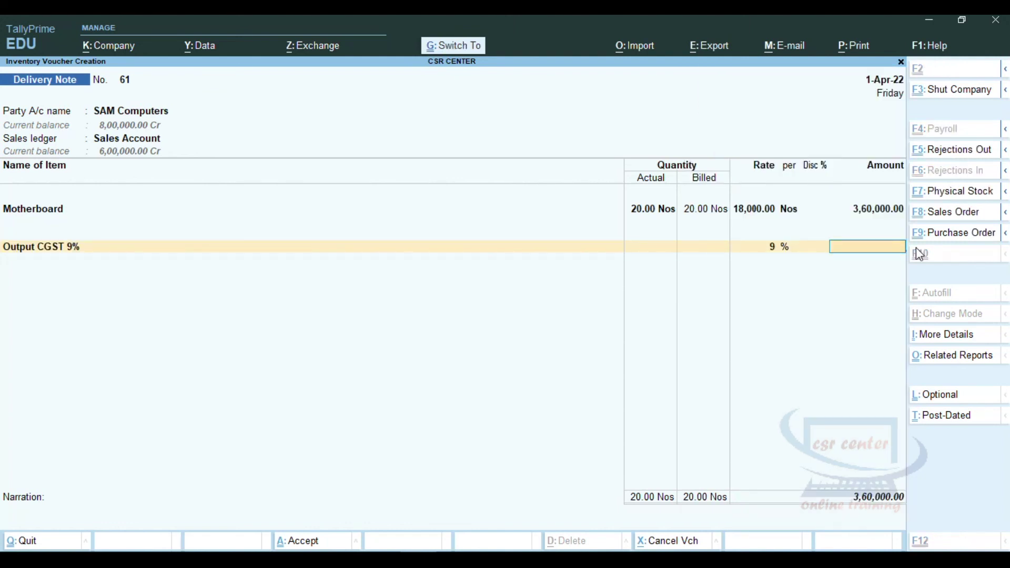
{"action": "key", "text": "ctrl+n"}
{"action": "type", "text": "3"}
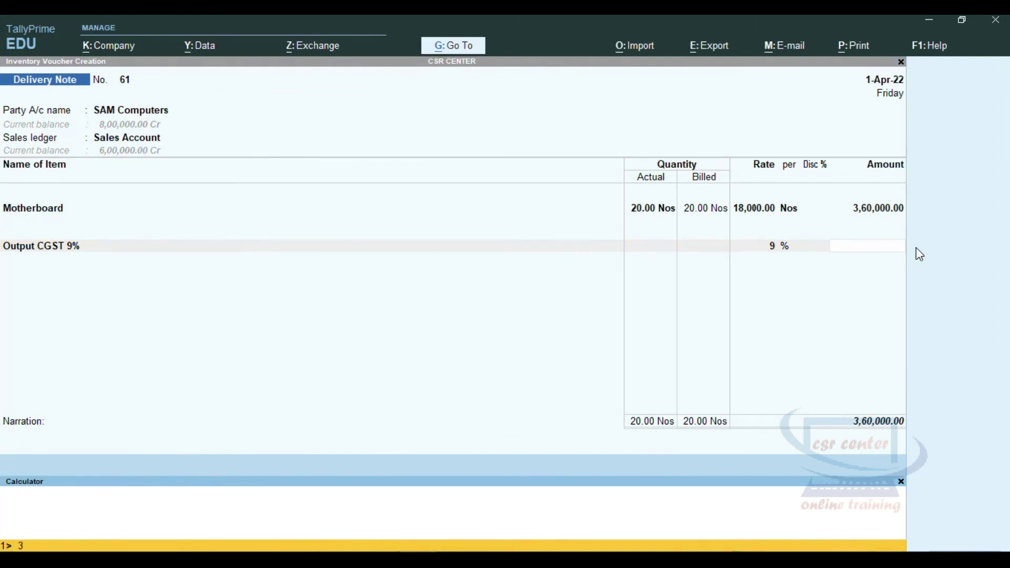
{"action": "type", "text": "6000*9"}
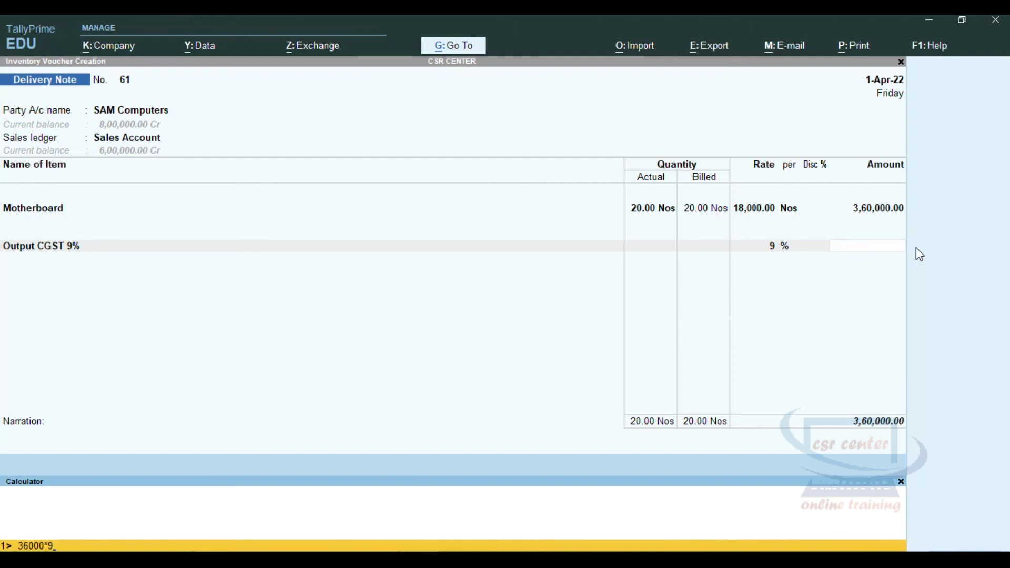
{"action": "type", "text": "%"}
{"action": "key", "text": "Return"}
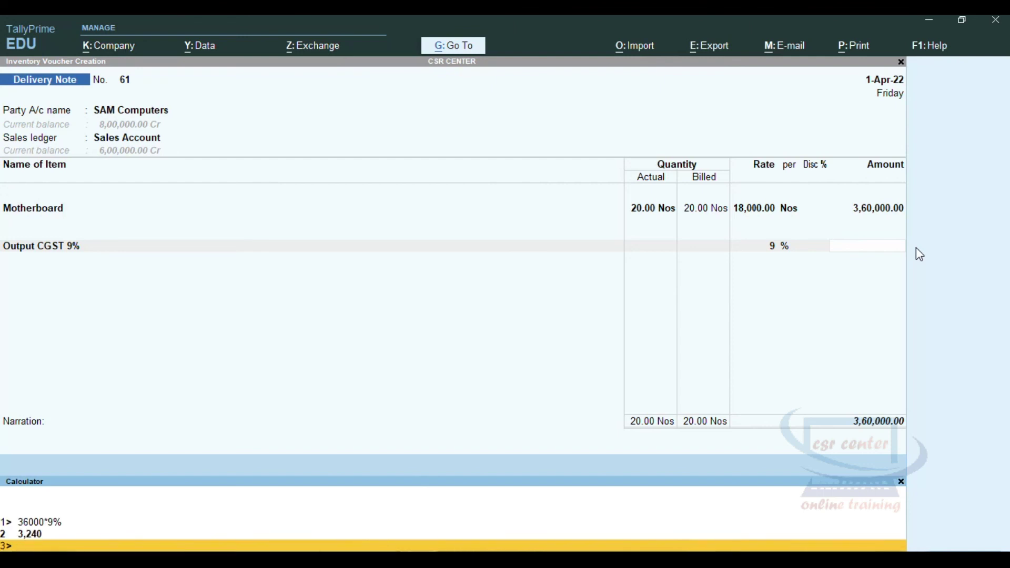
{"action": "left_click", "coordinate": [894, 247]}
{"action": "key", "text": "Return"}
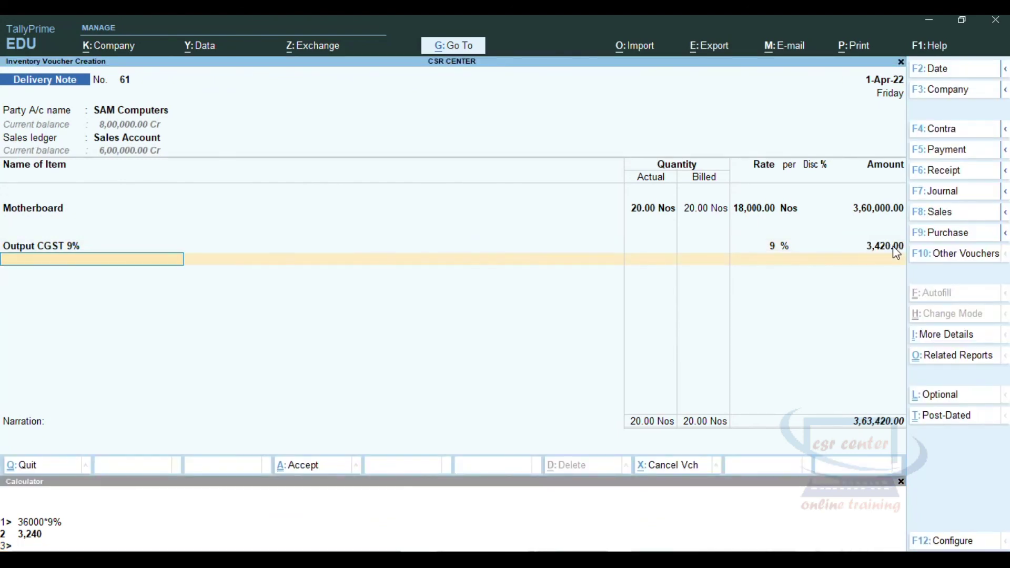
Add the Output SGST 9% ledger to the delivery note with an amount of 3,420.
{"action": "type", "text": "O"}
{"action": "key", "text": "Down"}
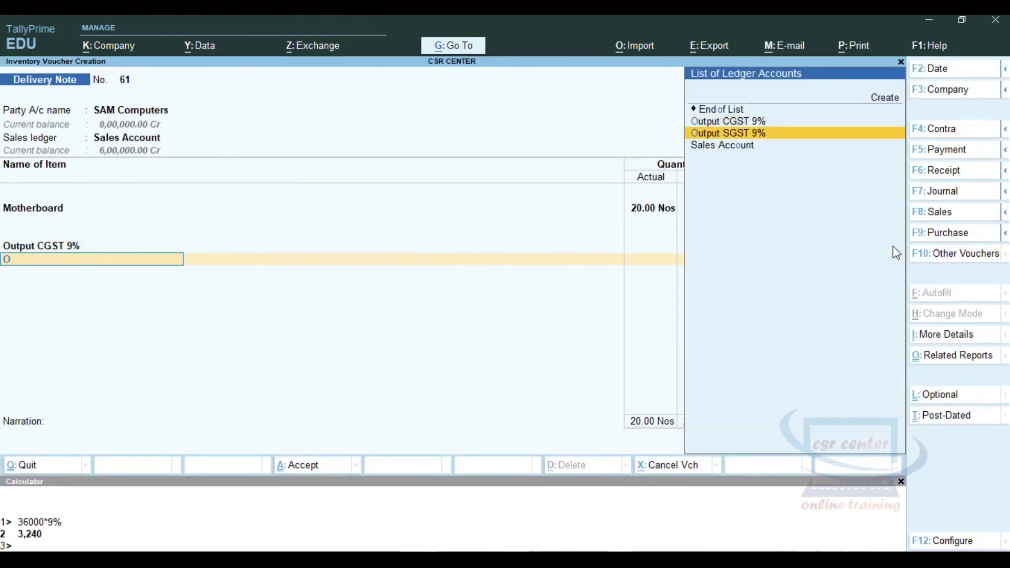
{"action": "key", "text": "Return"}
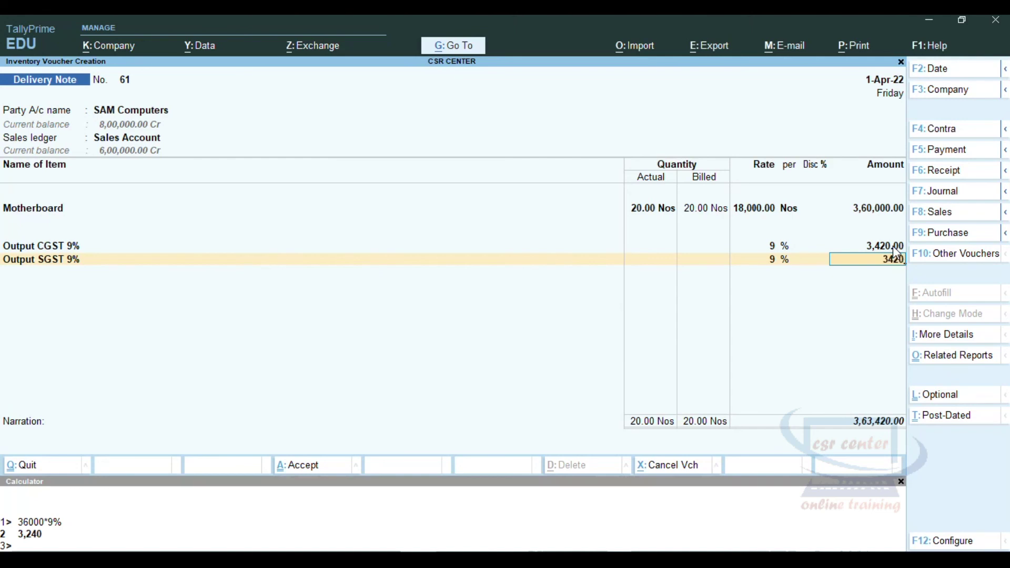
{"action": "key", "text": "Return"}
Finish the ledger list, leave the narration blank and save the delivery note.
{"action": "key", "text": "Return"}
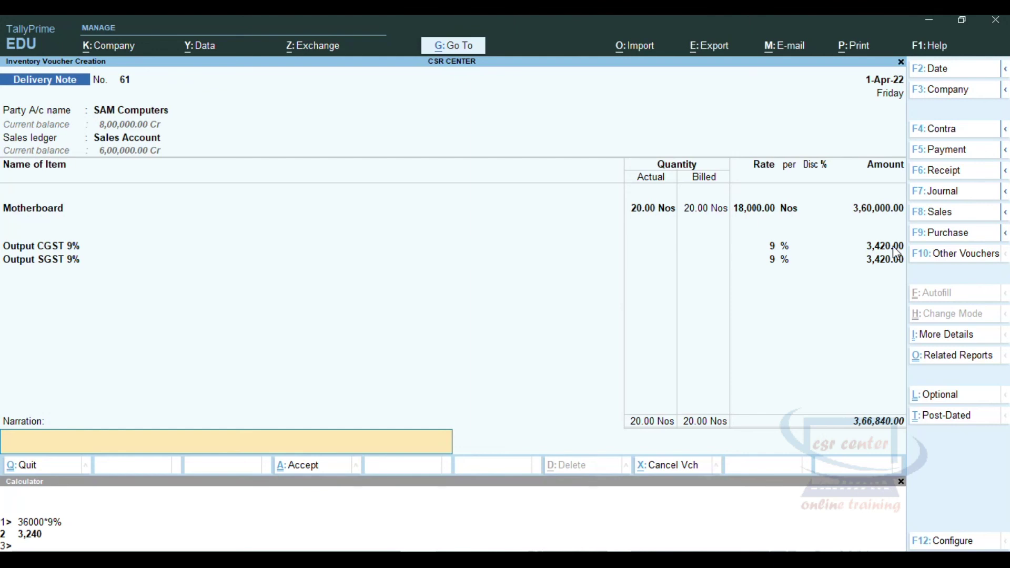
{"action": "key", "text": "Return"}
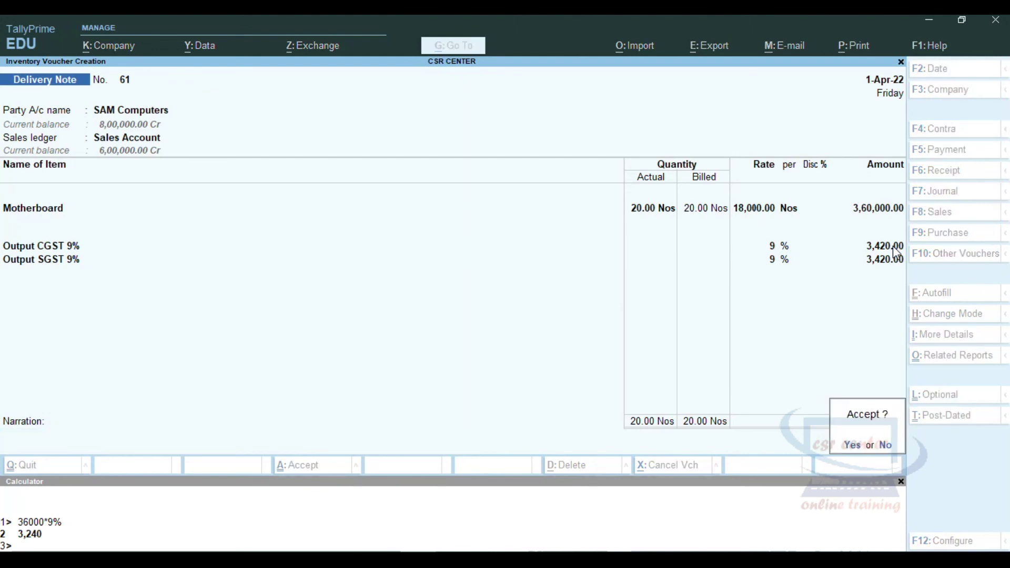
{"action": "left_click", "coordinate": [887, 390]}
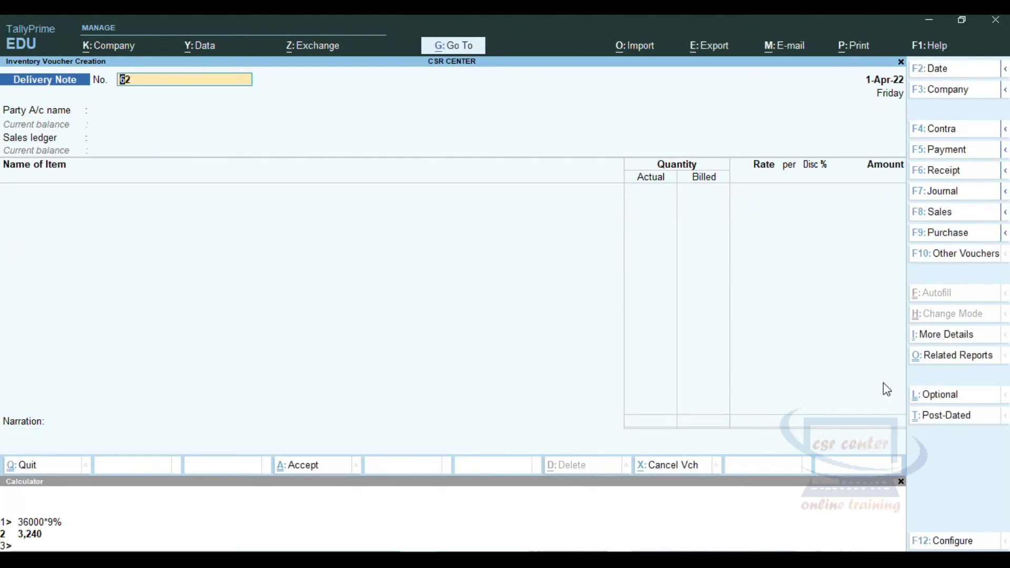